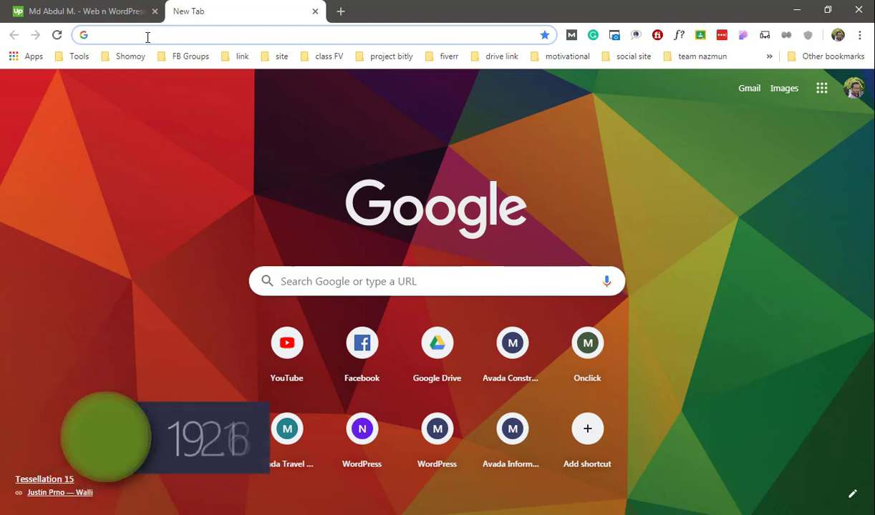
Enter 192.168.10.1 in Chrome's address bar and load the router's login page.
{"action": "type", "text": "192"}
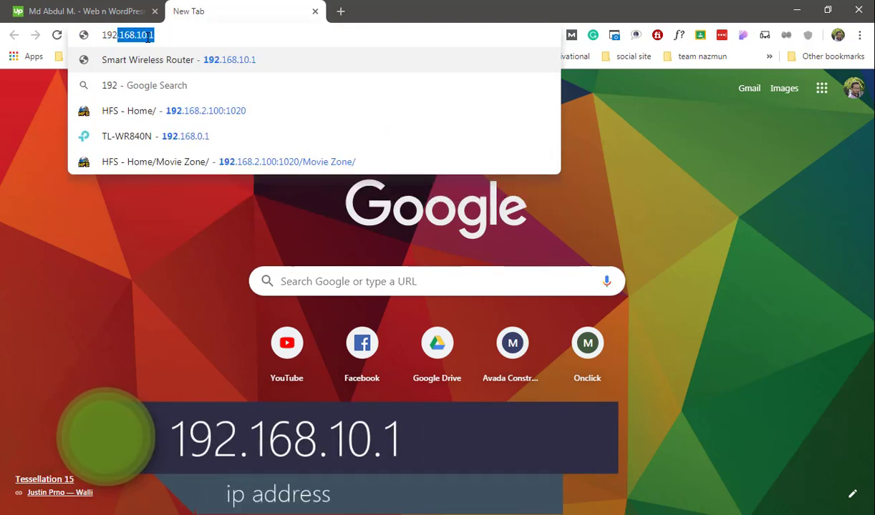
{"action": "type", "text": ".1"}
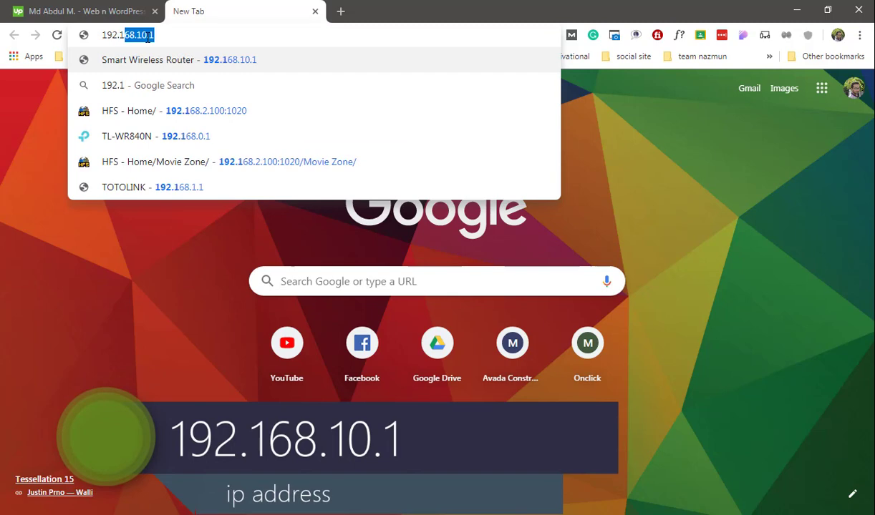
{"action": "type", "text": "68"}
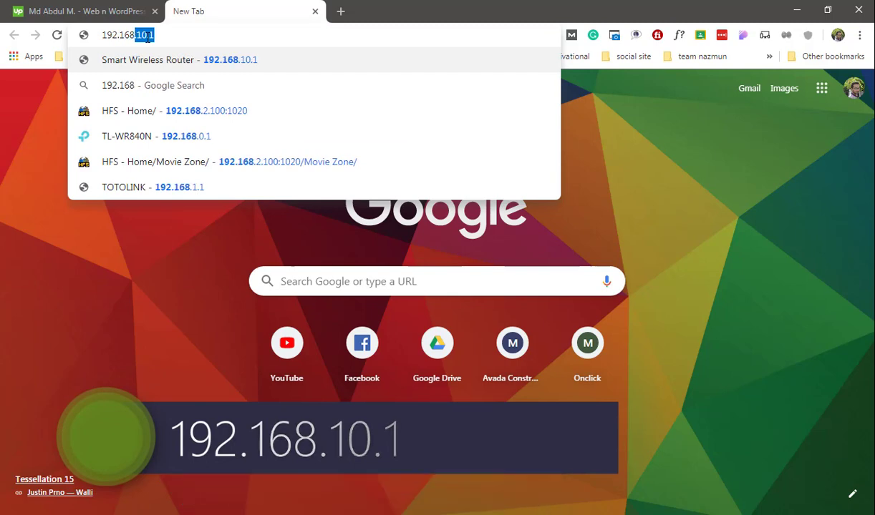
{"action": "type", "text": ".10"}
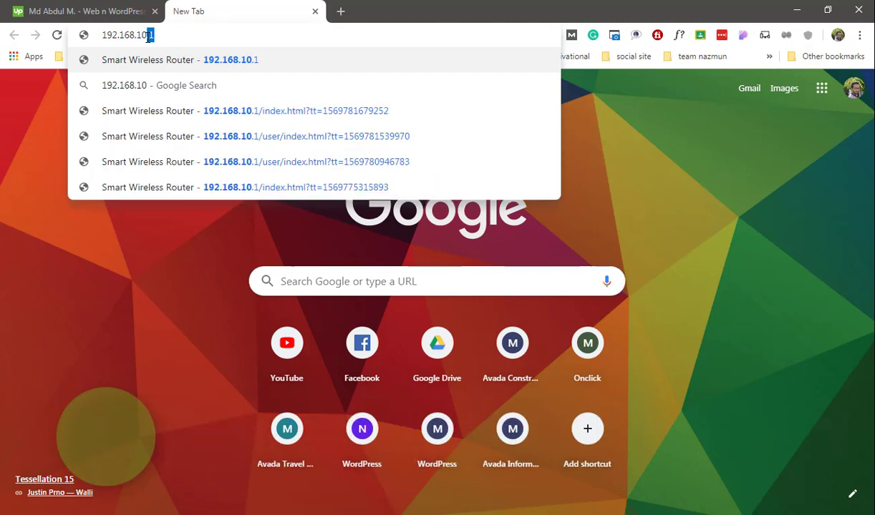
{"action": "type", "text": ".1"}
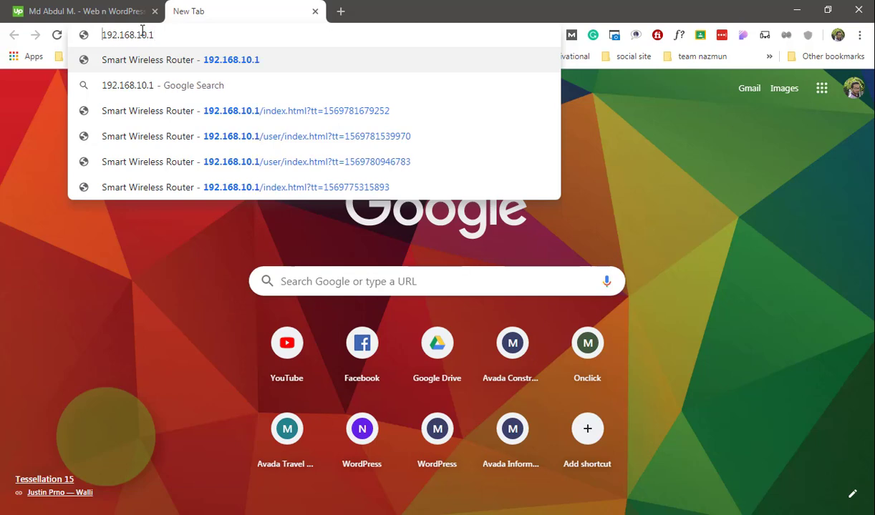
{"action": "left_click_drag", "start_coordinate": [110, 32], "coordinate": [189, 30]}
{"action": "left_click", "coordinate": [188, 30]}
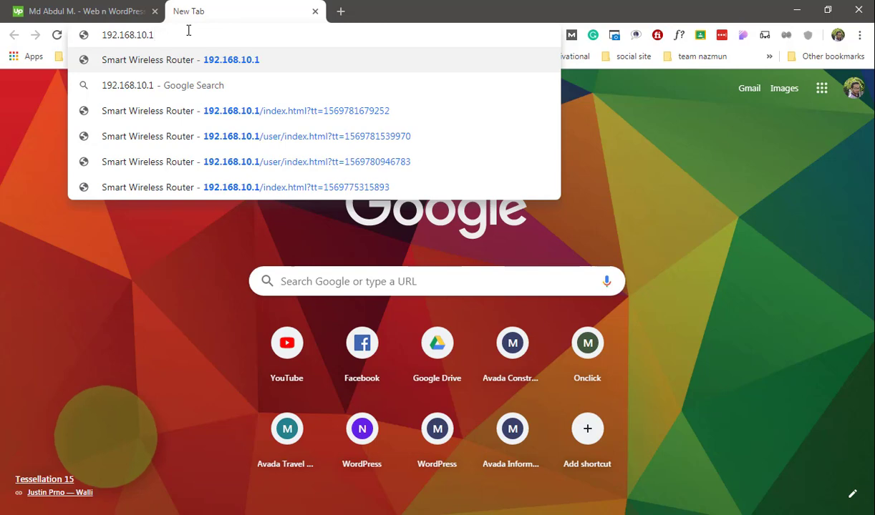
{"action": "key", "text": "Return"}
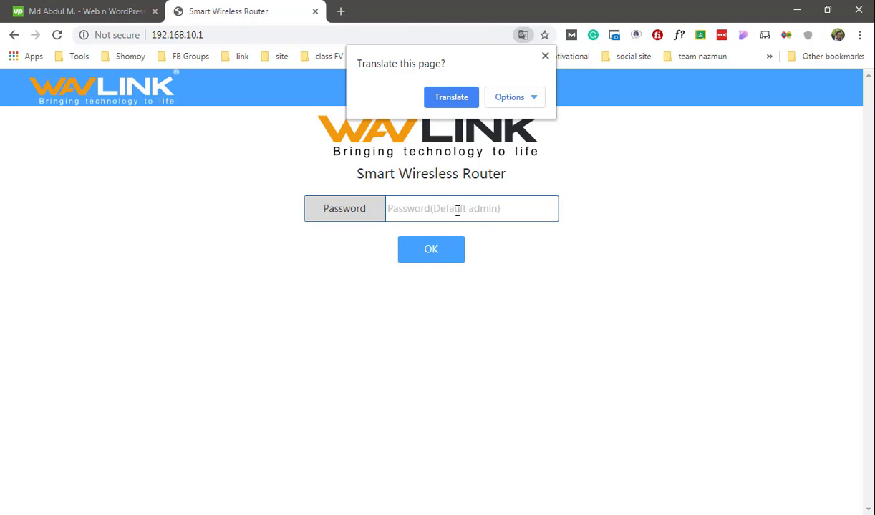
Dismiss the Translate offer and sign in with the default admin password.
{"action": "left_click", "coordinate": [544, 56]}
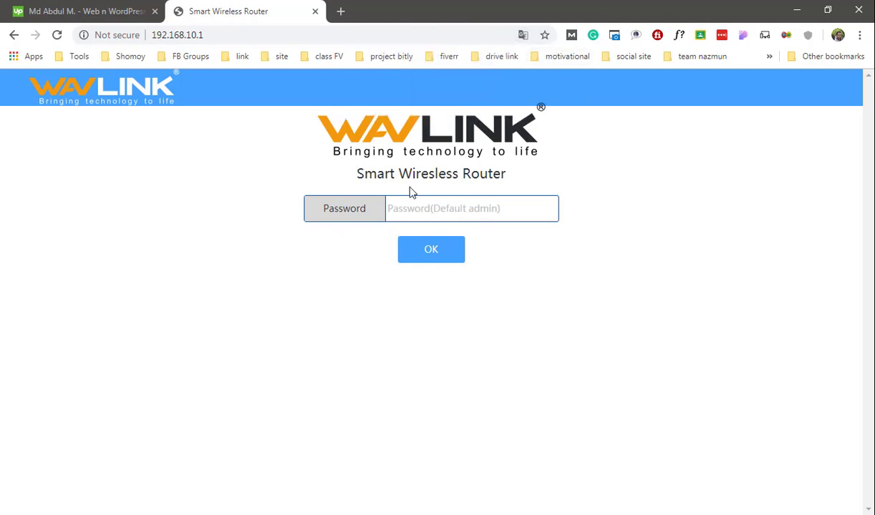
{"action": "left_click", "coordinate": [406, 208]}
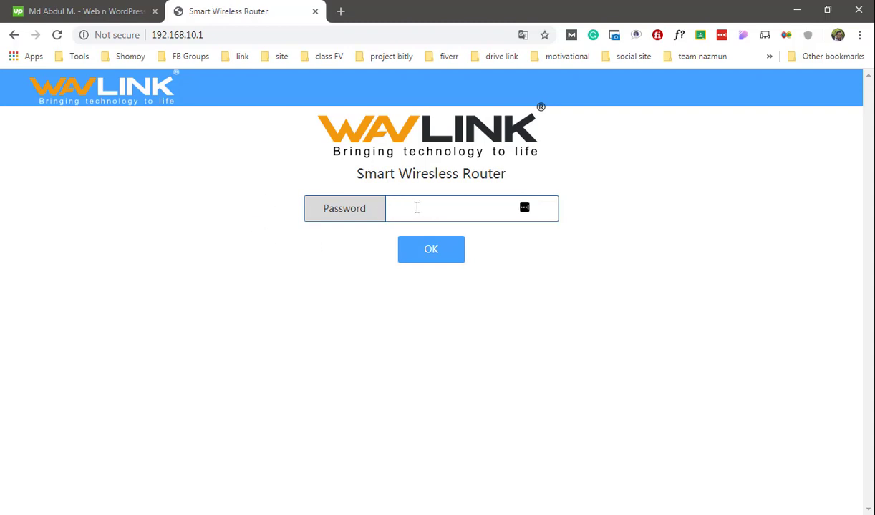
{"action": "key", "text": "Return"}
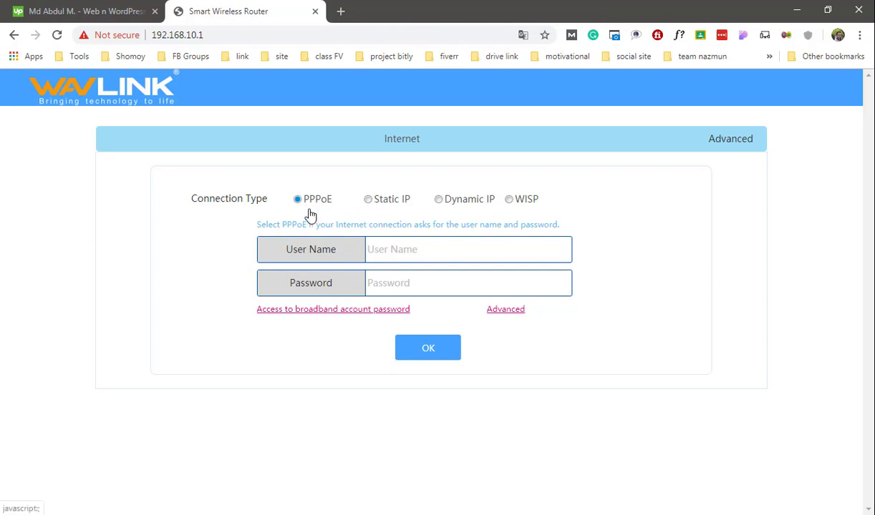
Switch the connection type to Static IP and then back to PPPoE.
{"action": "left_click", "coordinate": [416, 249]}
{"action": "left_click", "coordinate": [397, 283]}
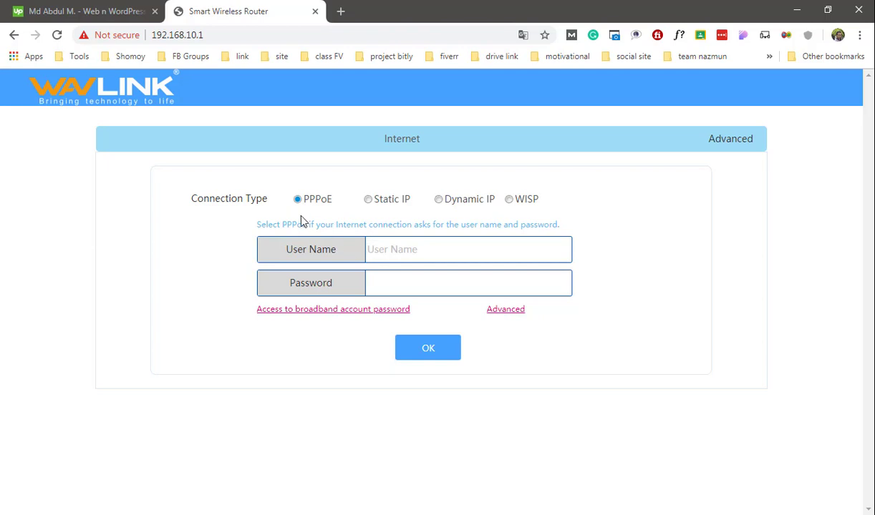
{"action": "left_click", "coordinate": [369, 201]}
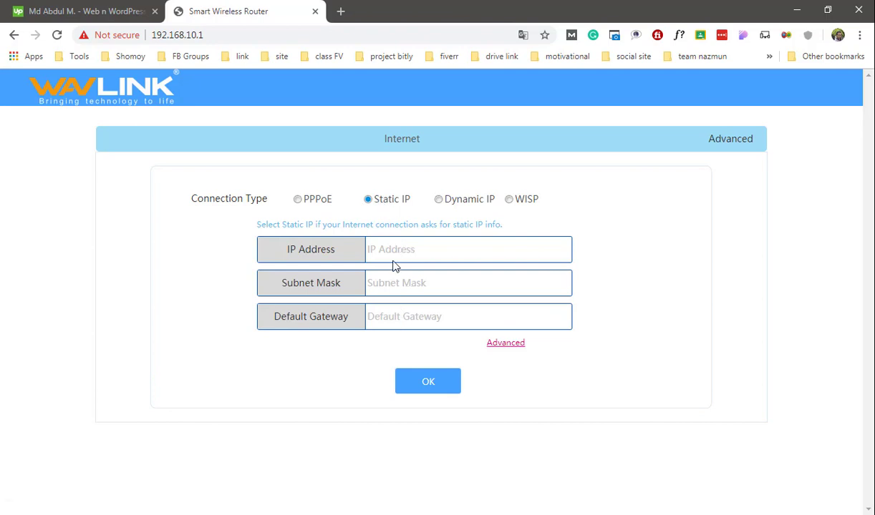
{"action": "left_click", "coordinate": [299, 203]}
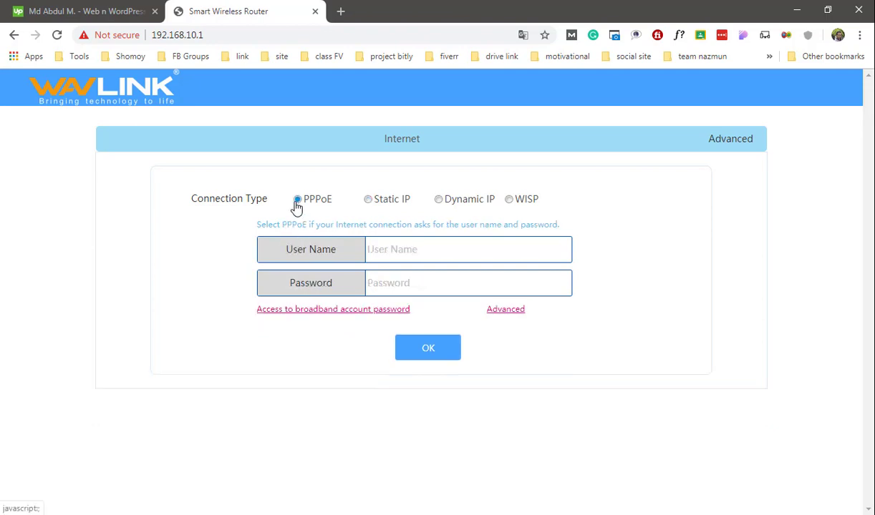
Enter the broadband account user name and password and apply the PPPoE settings.
{"action": "left_click", "coordinate": [399, 247]}
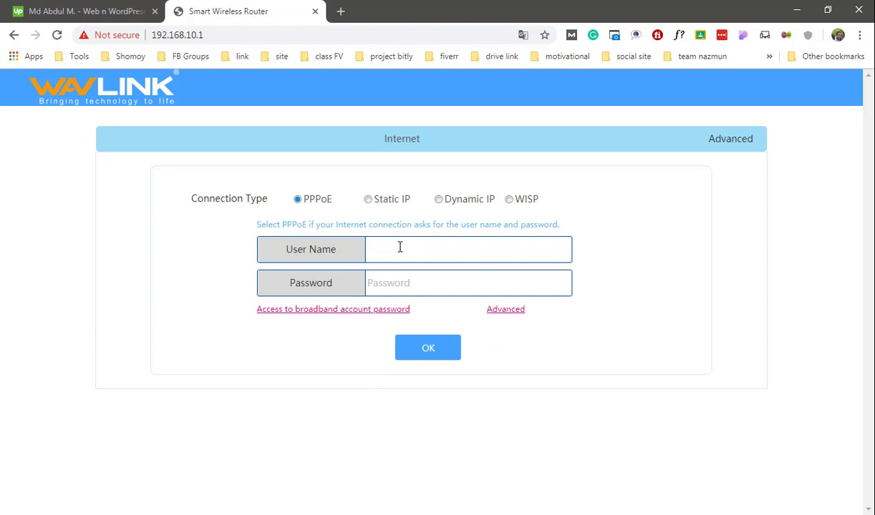
{"action": "type", "text": "mtb"}
{"action": "left_click", "coordinate": [401, 285]}
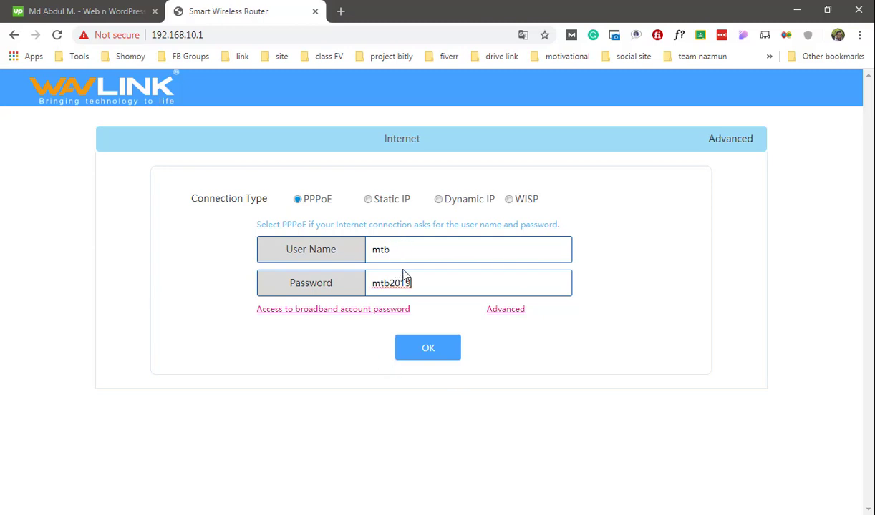
{"action": "left_click", "coordinate": [440, 356]}
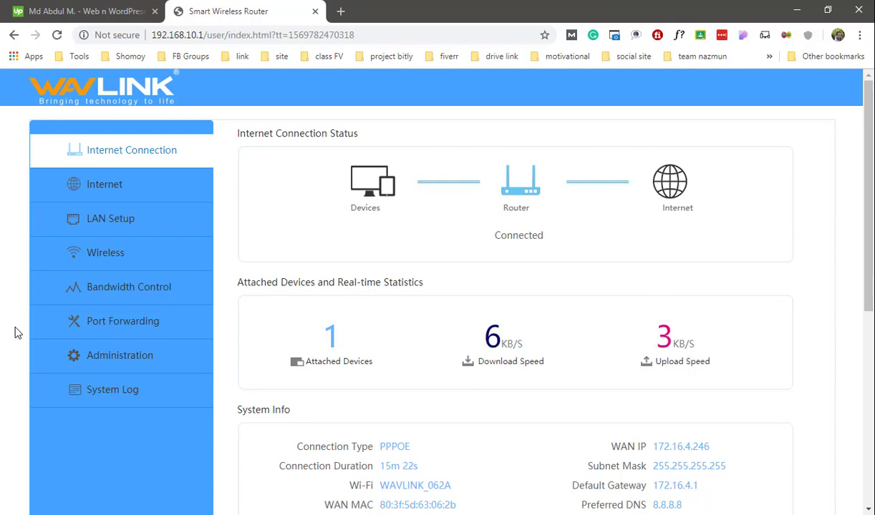
{"action": "left_click", "coordinate": [340, 12]}
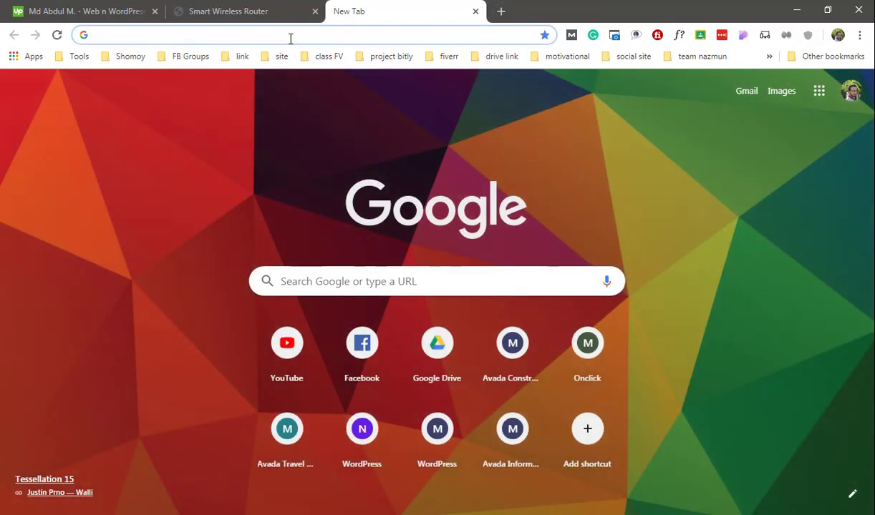
Play a video on youtube.com in a new tab, then return to the router status tab.
{"action": "type", "text": "y"}
{"action": "key", "text": "Return"}
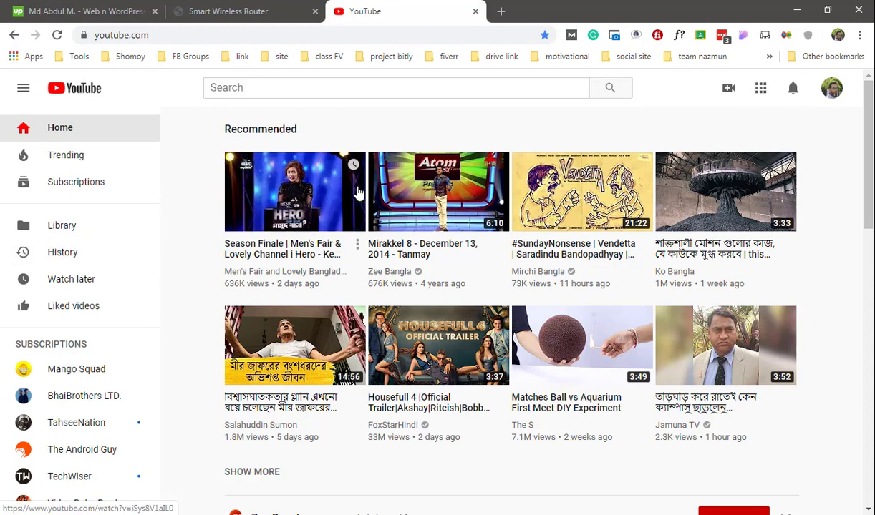
{"action": "left_click", "coordinate": [241, 8]}
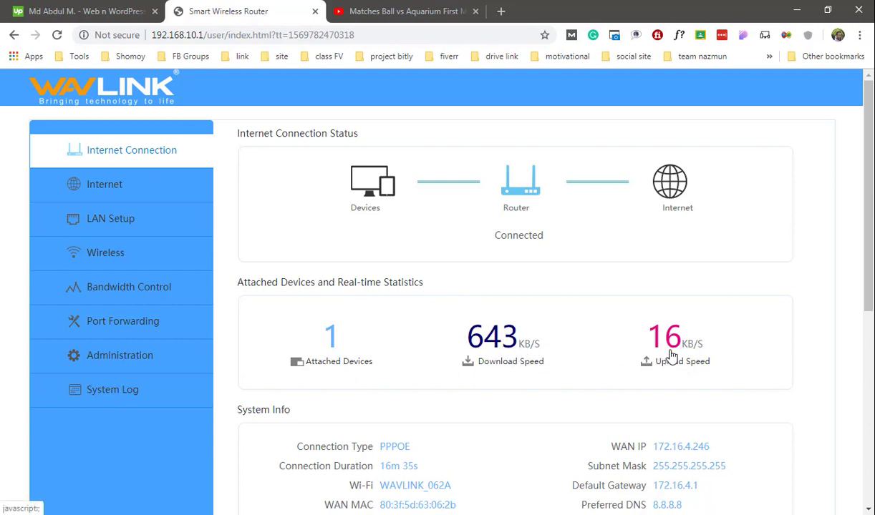
{"action": "left_click_drag", "start_coordinate": [872, 247], "coordinate": [872, 270]}
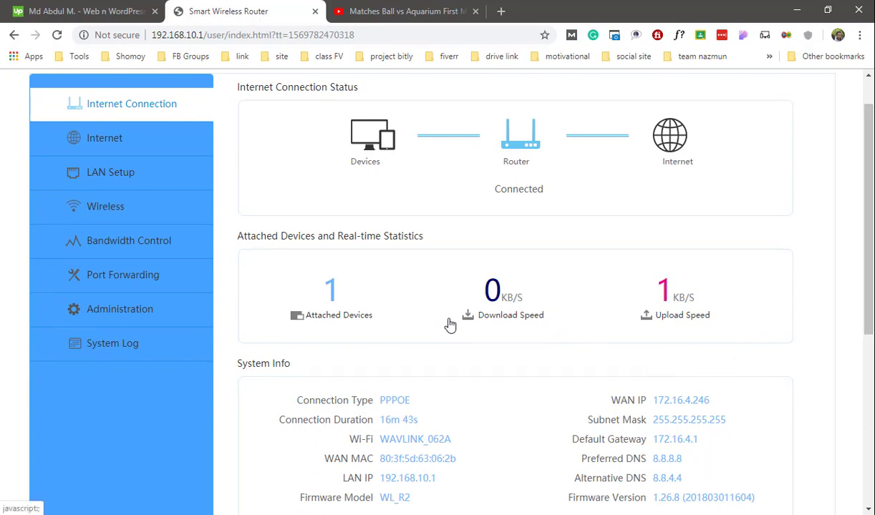
{"action": "scroll", "coordinate": [870, 215], "scroll_direction": "down", "scroll_amount": 1}
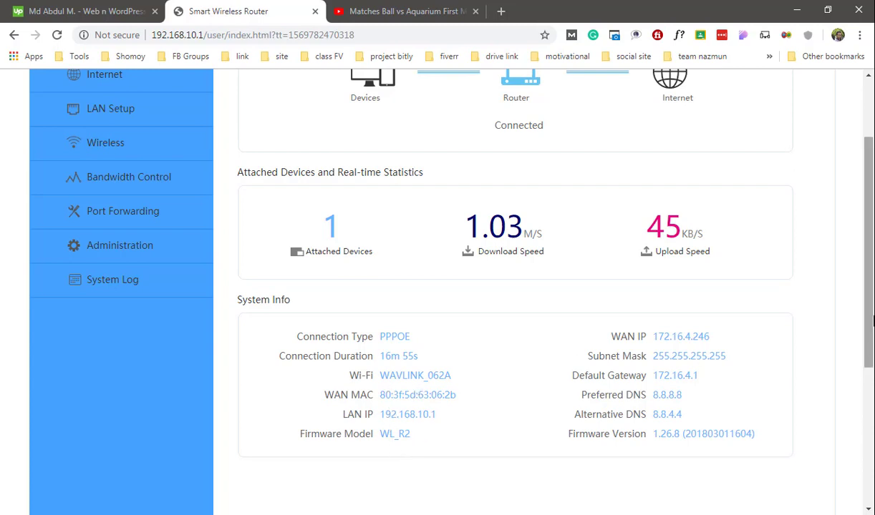
{"action": "scroll", "coordinate": [872, 218], "scroll_direction": "up", "scroll_amount": 3}
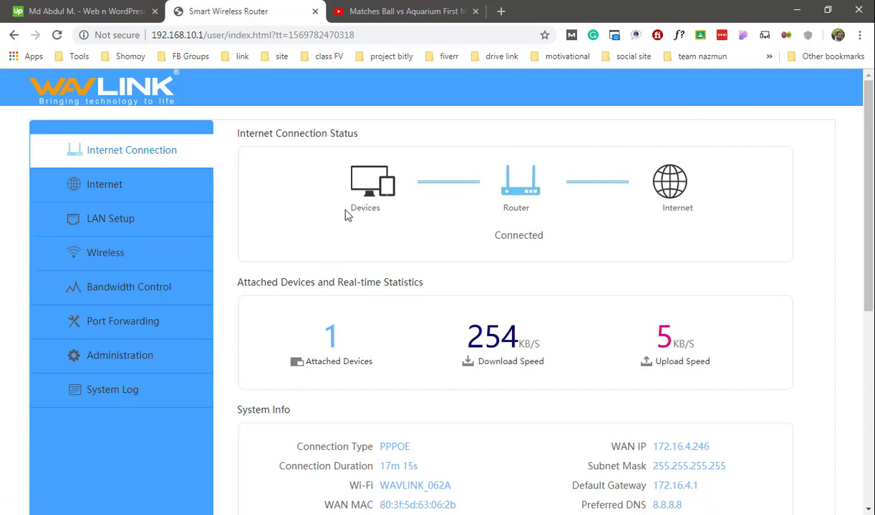
In Wireless settings, rename the Wi-Fi network from WAVLINK_062A to Home Wifi.
{"action": "left_click", "coordinate": [141, 265]}
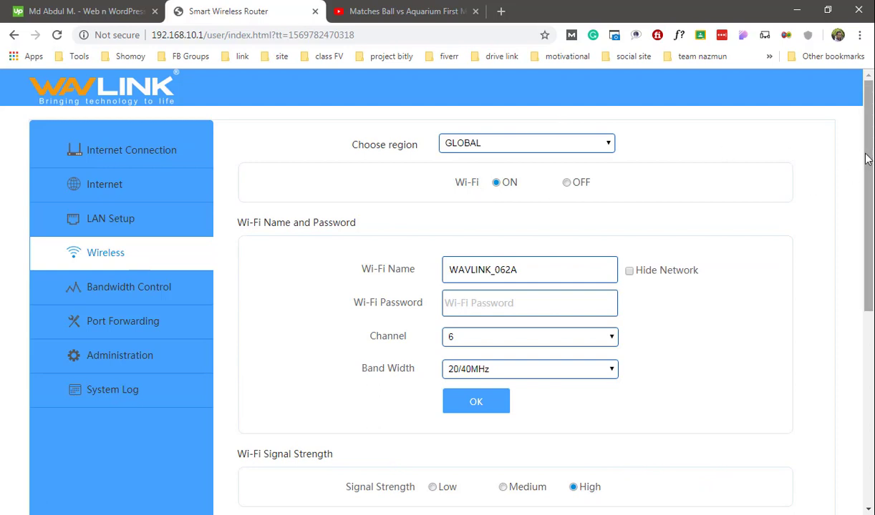
{"action": "left_click_drag", "start_coordinate": [868, 157], "coordinate": [871, 177]}
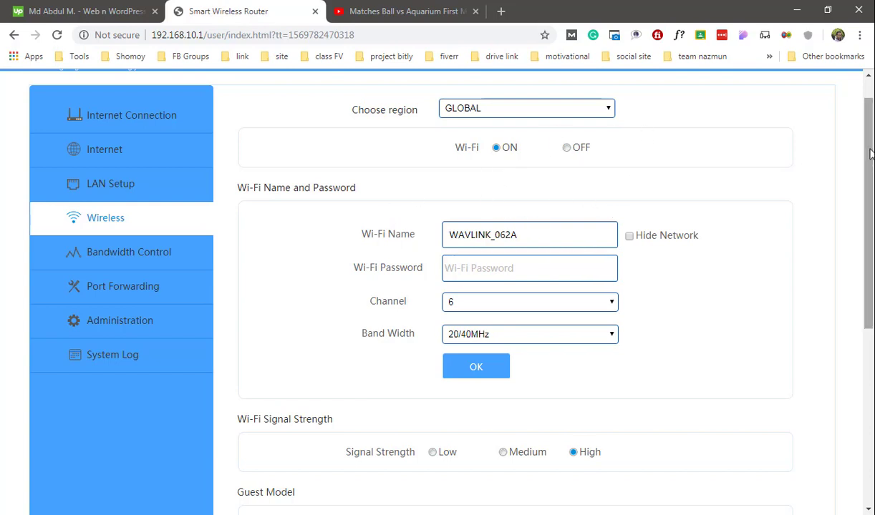
{"action": "scroll", "coordinate": [870, 154], "scroll_direction": "down", "scroll_amount": 1}
{"action": "left_click", "coordinate": [491, 203]}
{"action": "double_click", "coordinate": [531, 197]}
{"action": "key", "text": "ctrl+a"}
{"action": "key", "text": "BackSpace"}
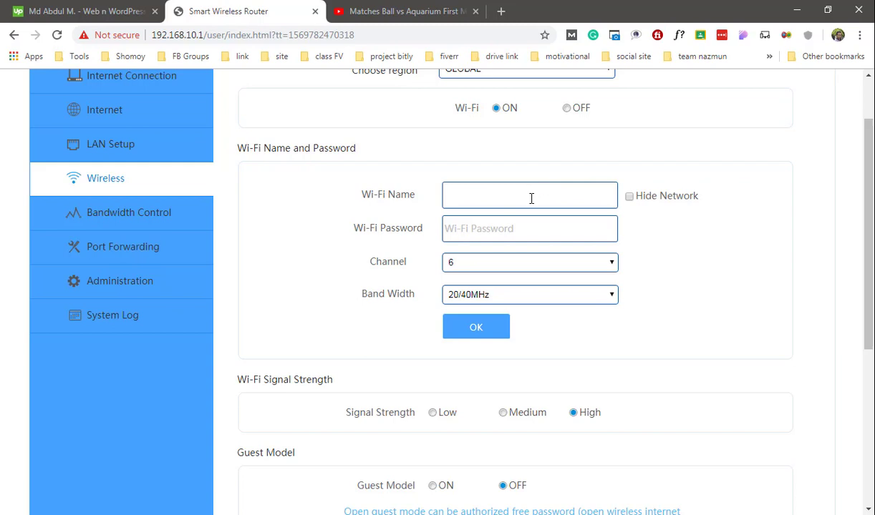
{"action": "type", "text": "Home Wifi"}
Enter a new Wi-Fi password and review the remaining Wi-Fi settings.
{"action": "left_click", "coordinate": [477, 232]}
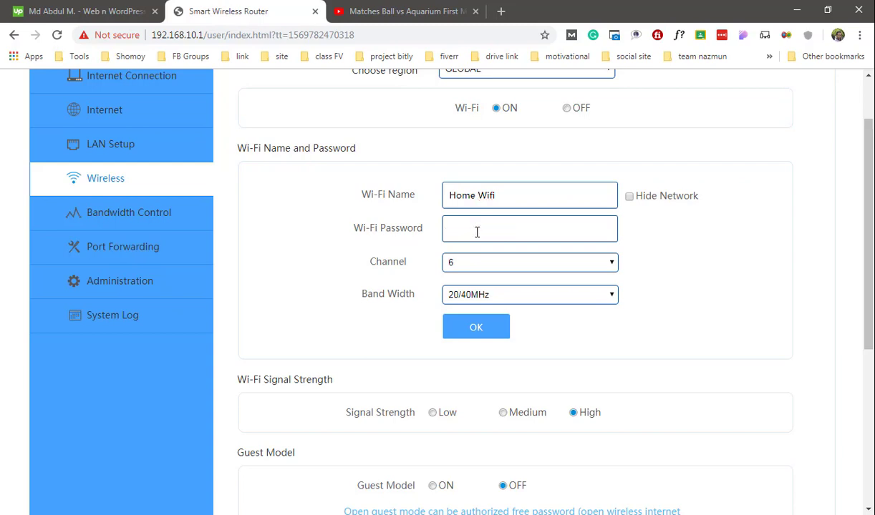
{"action": "left_click_drag", "start_coordinate": [870, 159], "coordinate": [870, 178]}
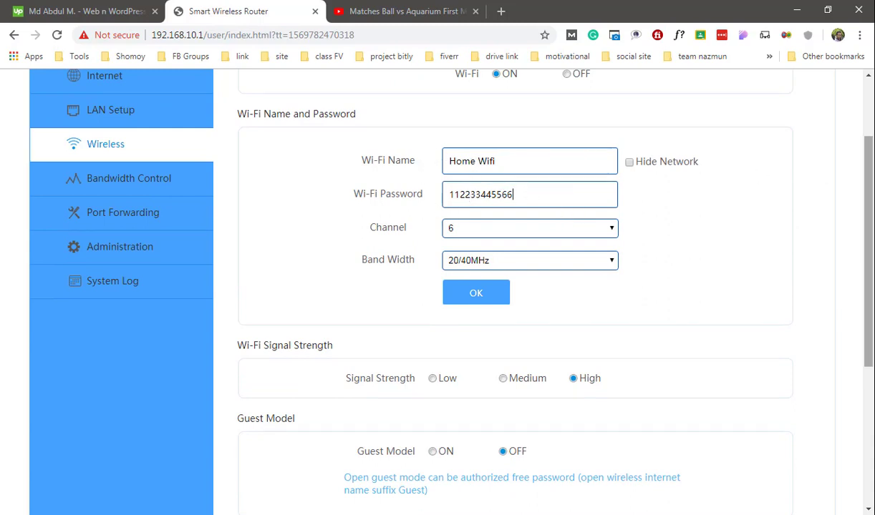
{"action": "left_click_drag", "start_coordinate": [870, 164], "coordinate": [872, 219]}
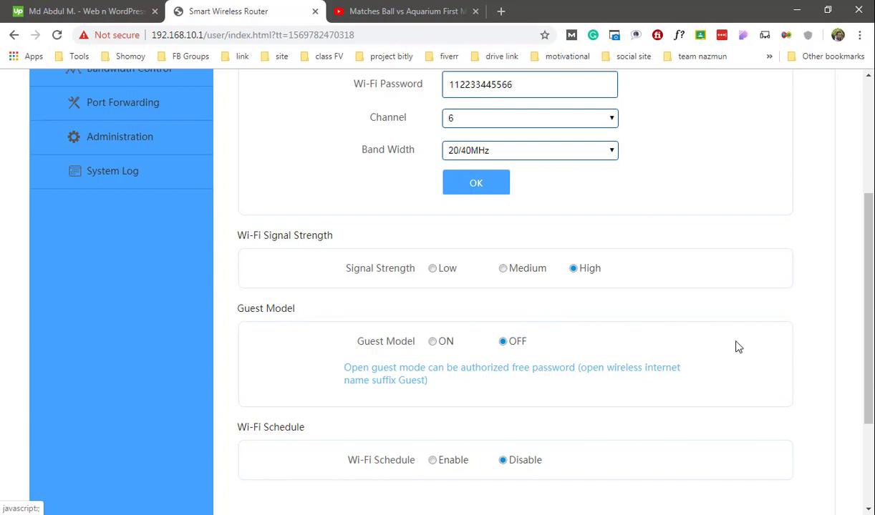
{"action": "left_click_drag", "start_coordinate": [868, 267], "coordinate": [872, 301]}
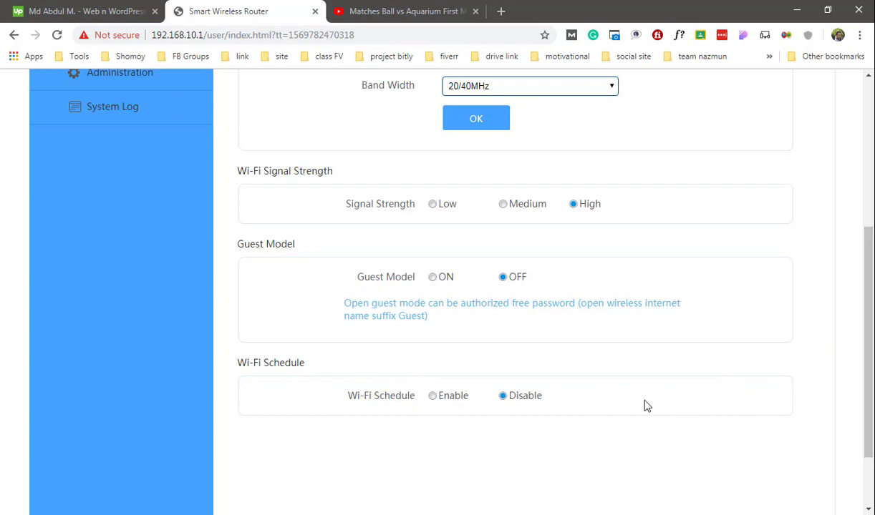
Toggle the Wi-Fi schedule on and back off, then save the Home Wifi name and password.
{"action": "left_click", "coordinate": [434, 397]}
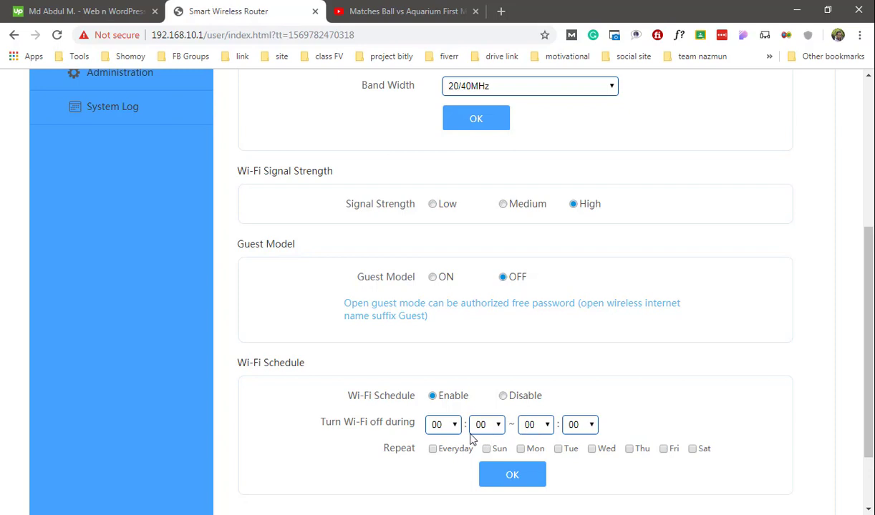
{"action": "left_click", "coordinate": [503, 398]}
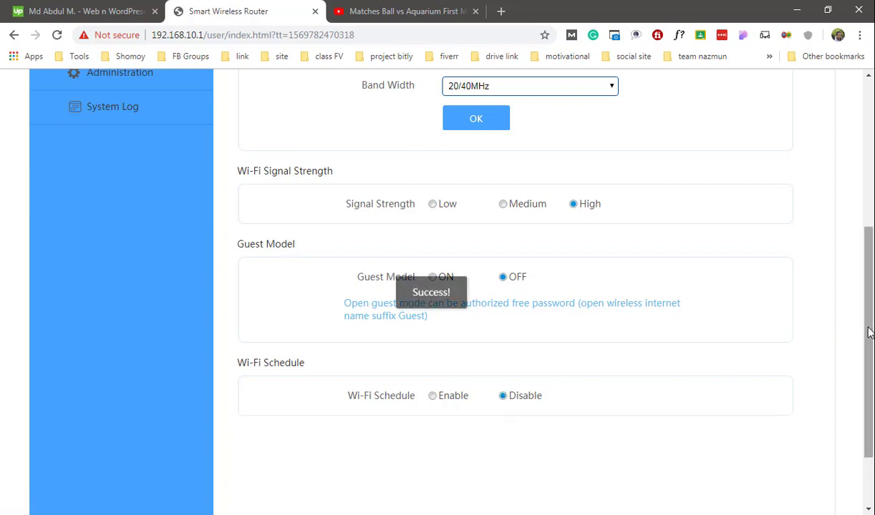
{"action": "left_click_drag", "start_coordinate": [868, 332], "coordinate": [869, 242]}
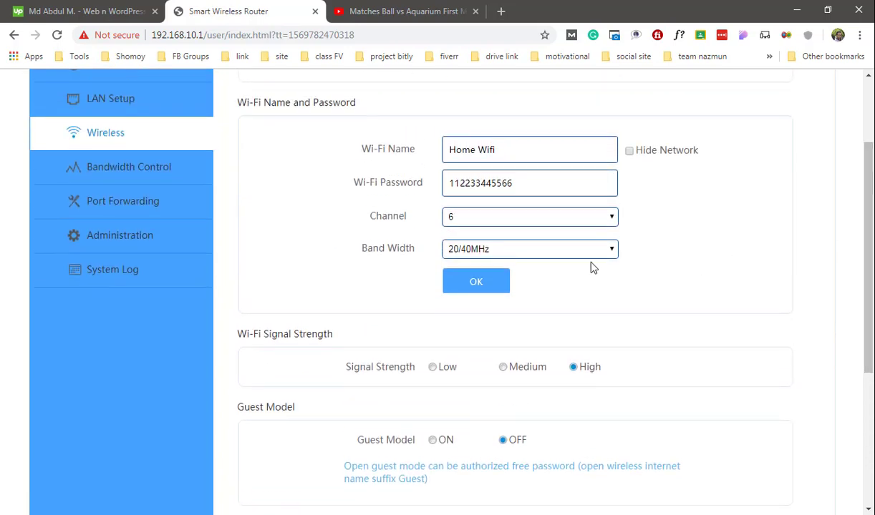
{"action": "left_click", "coordinate": [488, 279]}
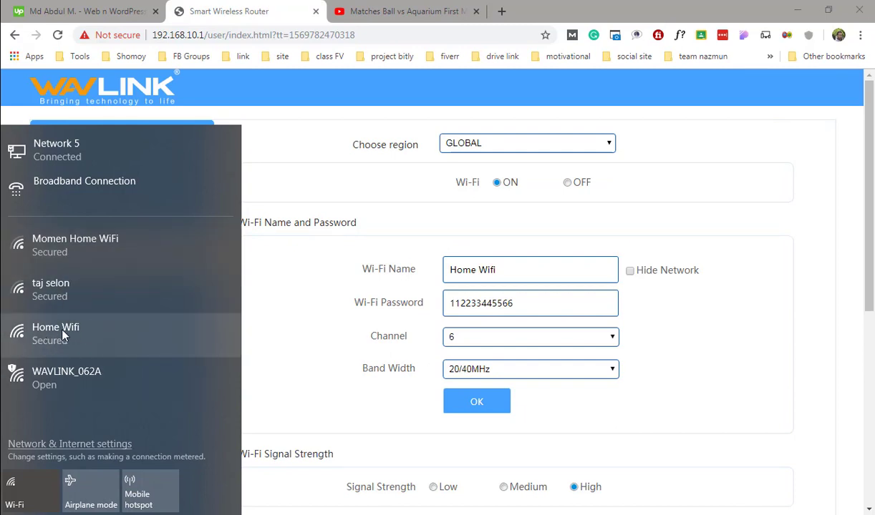
Close the Windows network list and view the Internet Connection status showing Home Wifi over PPPoE.
{"action": "left_click", "coordinate": [317, 285]}
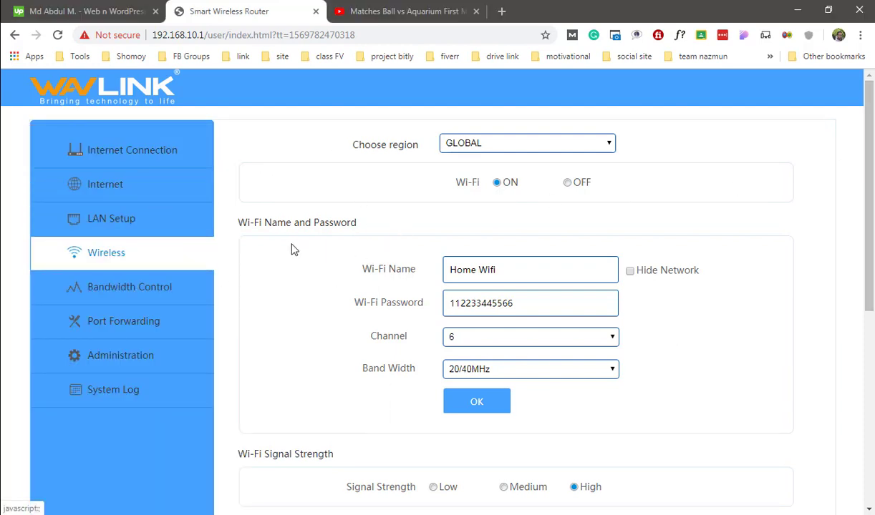
{"action": "left_click", "coordinate": [134, 159]}
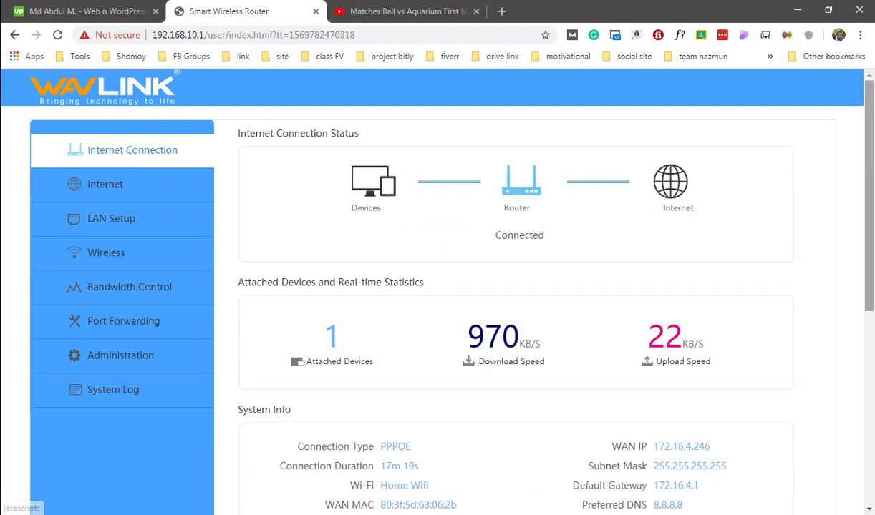
{"action": "scroll", "coordinate": [872, 185], "scroll_direction": "down", "scroll_amount": 1}
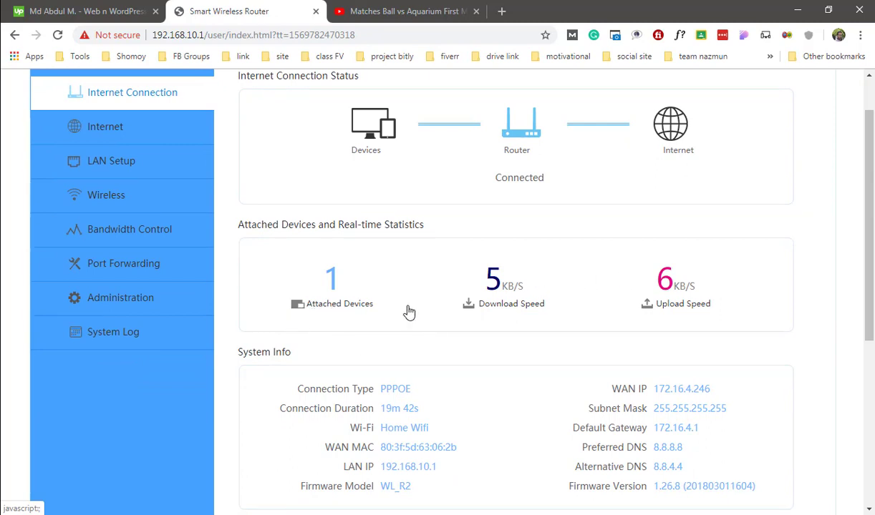
View the attached device list, then reload the router's status page.
{"action": "left_click", "coordinate": [333, 286]}
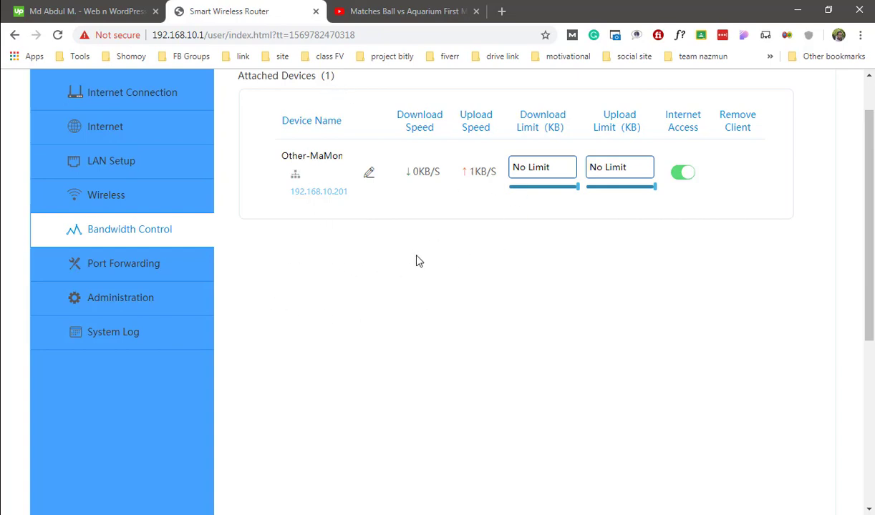
{"action": "left_click", "coordinate": [58, 36]}
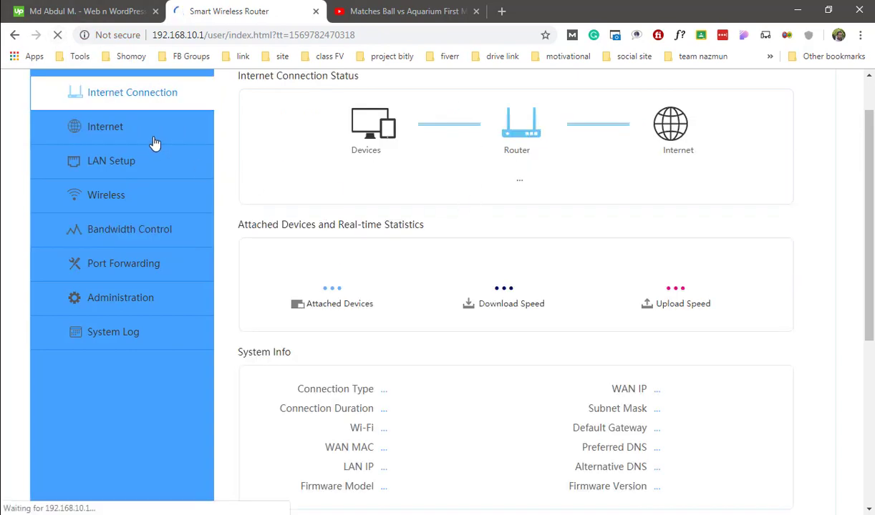
Open Bandwidth Control from the Attached Devices count, listing HTC-Desire and one other device.
{"action": "left_click", "coordinate": [336, 297]}
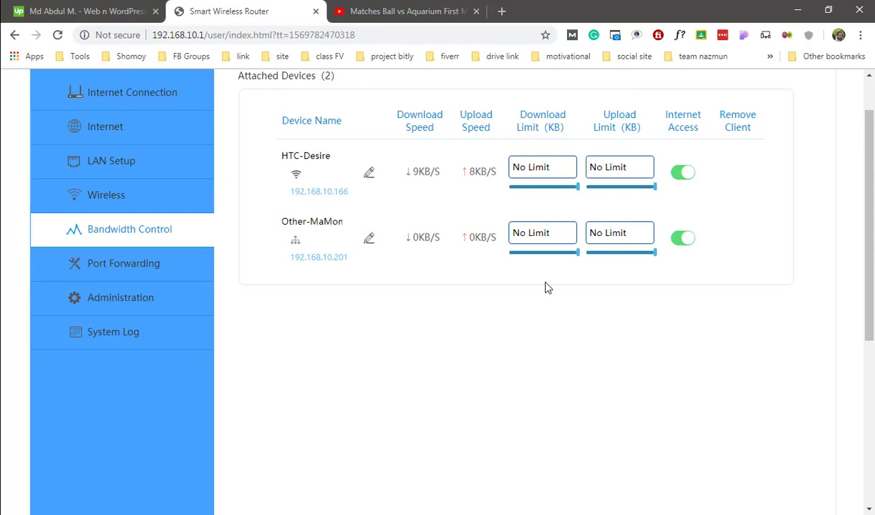
{"action": "left_click", "coordinate": [369, 176]}
{"action": "left_click", "coordinate": [313, 158]}
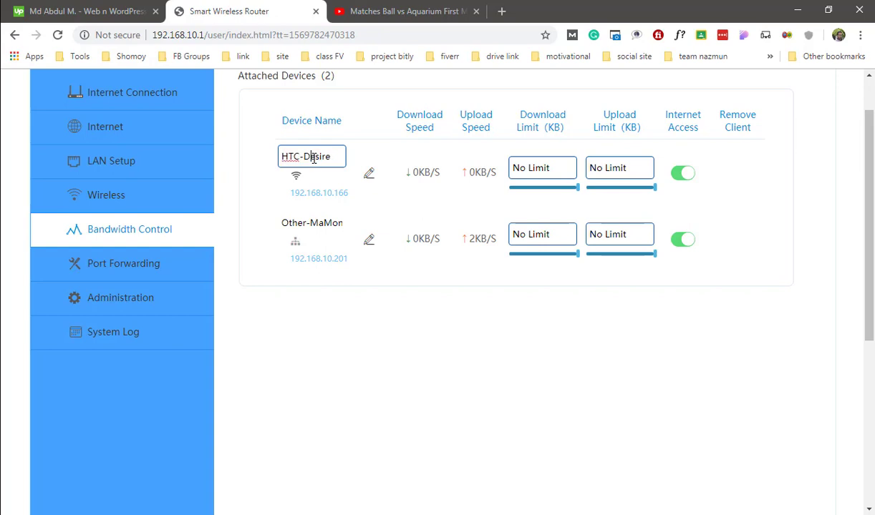
{"action": "left_click", "coordinate": [367, 164]}
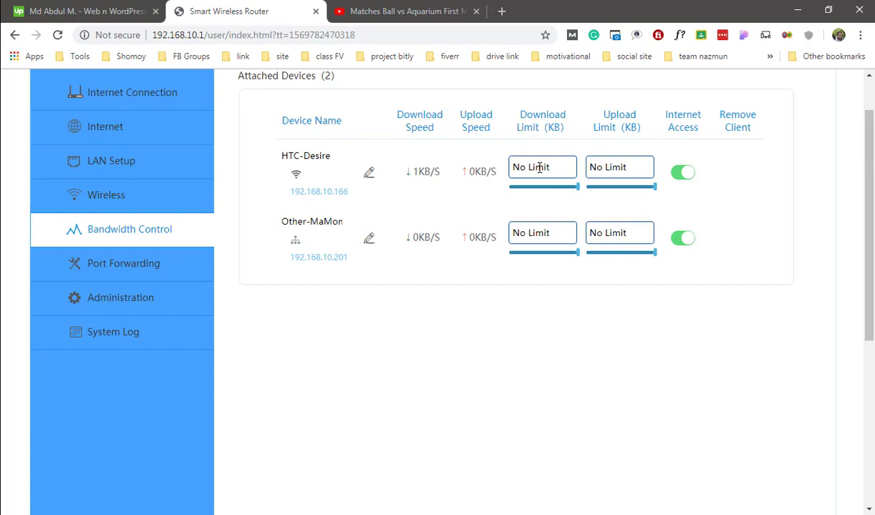
Set HTC-Desire's bandwidth limits to 100 KB download and 20 KB upload.
{"action": "left_click", "coordinate": [556, 172]}
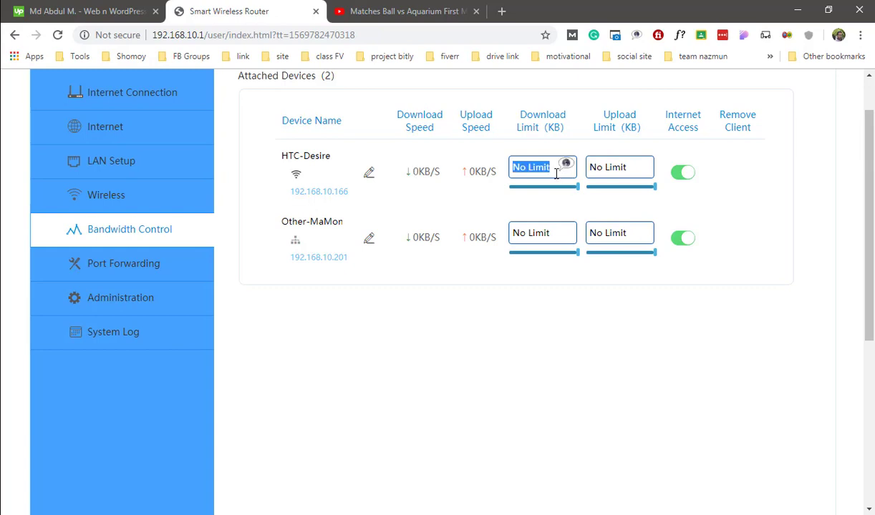
{"action": "type", "text": "10"}
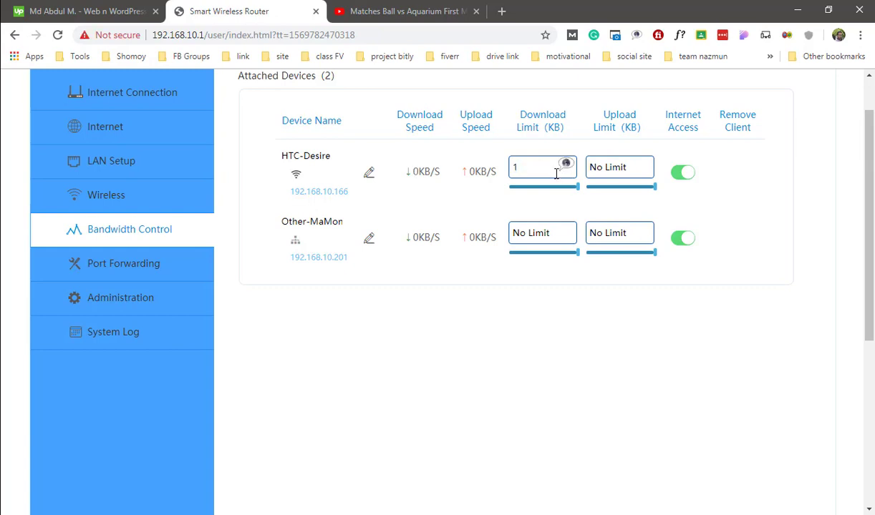
{"action": "left_click", "coordinate": [619, 167]}
{"action": "type", "text": "20"}
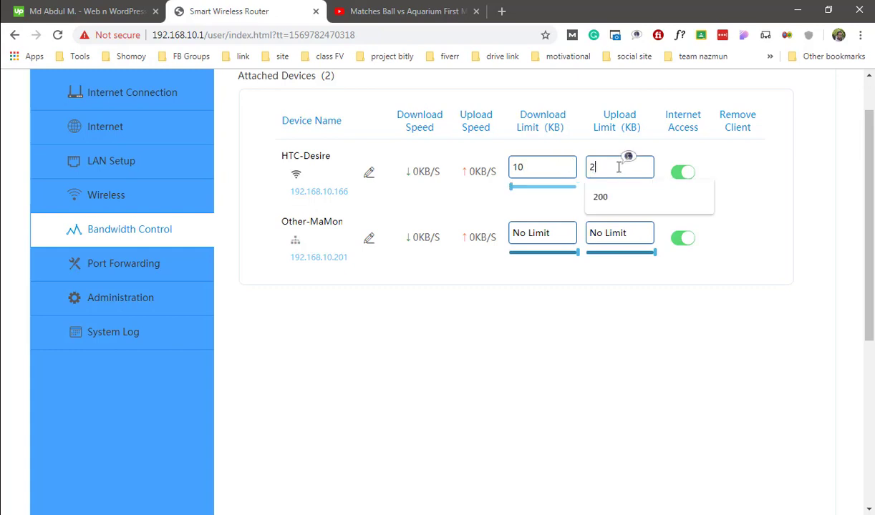
{"action": "left_click", "coordinate": [750, 161]}
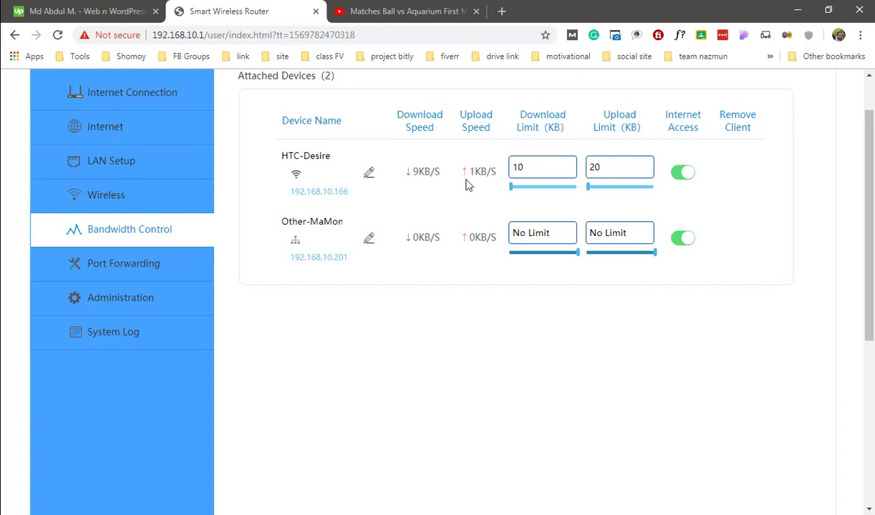
{"action": "double_click", "coordinate": [516, 168]}
{"action": "type", "text": "100"}
{"action": "left_click", "coordinate": [561, 322]}
{"action": "left_click", "coordinate": [683, 175]}
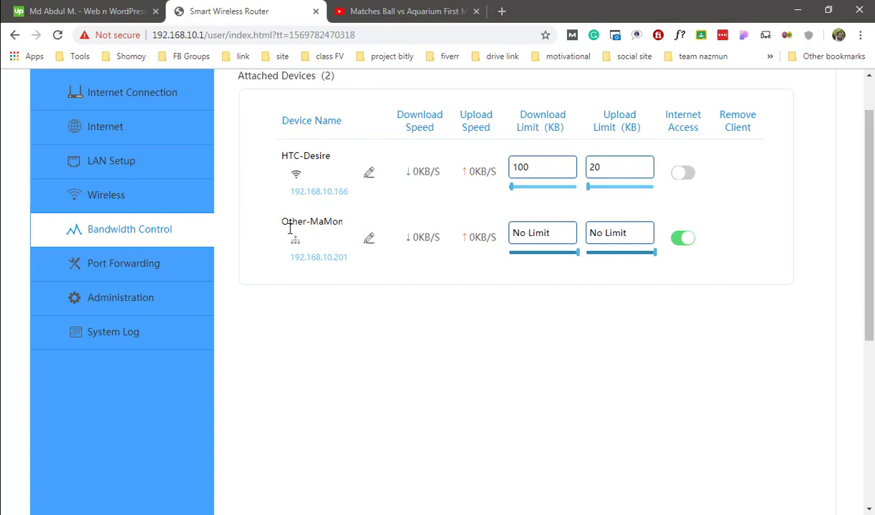
{"action": "left_click", "coordinate": [682, 175]}
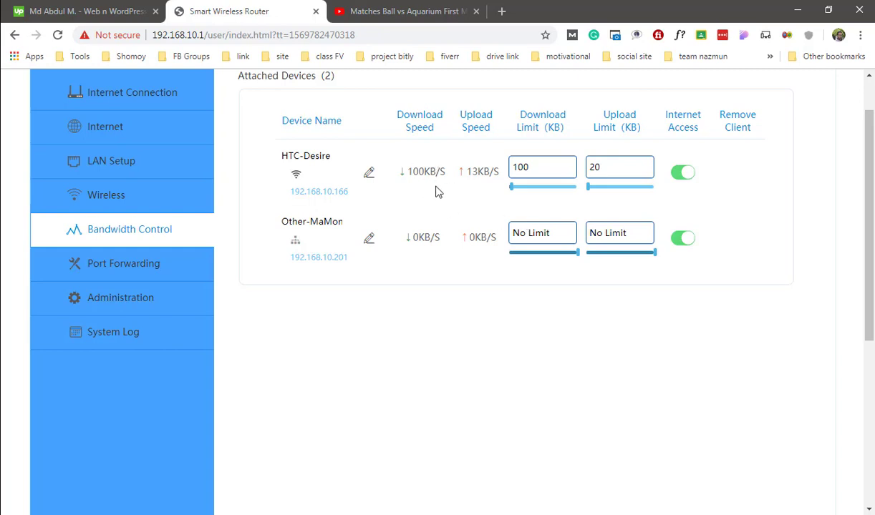
Clear HTC-Desire's 100 KB download and 20 upload limits so both read No Limit.
{"action": "double_click", "coordinate": [542, 169]}
{"action": "key", "text": "BackSpace"}
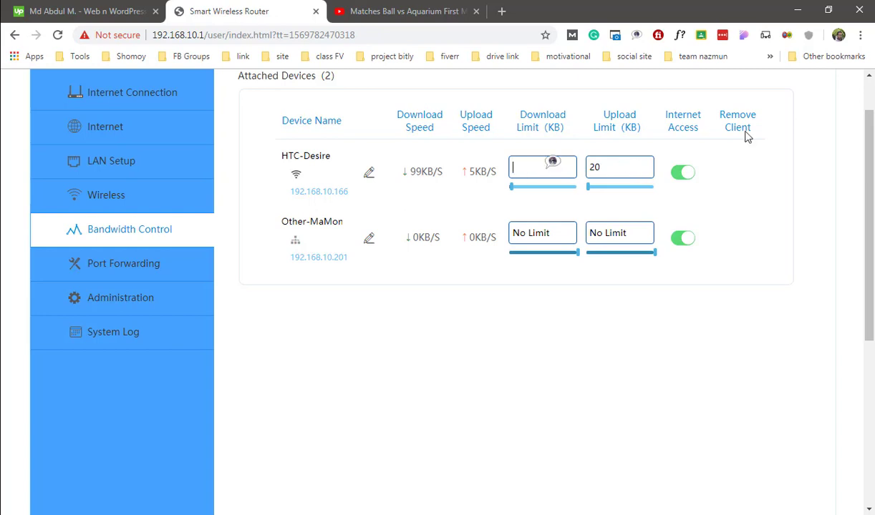
{"action": "double_click", "coordinate": [604, 166]}
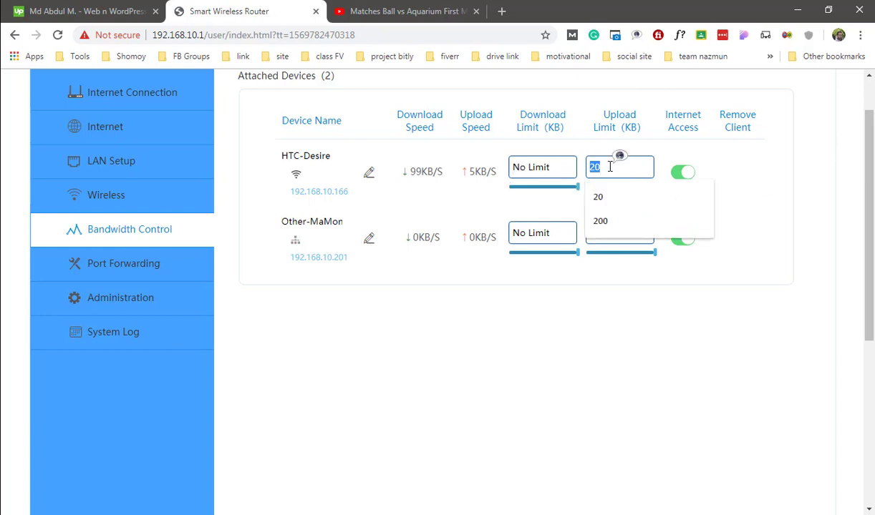
{"action": "key", "text": "BackSpace"}
{"action": "left_click", "coordinate": [785, 179]}
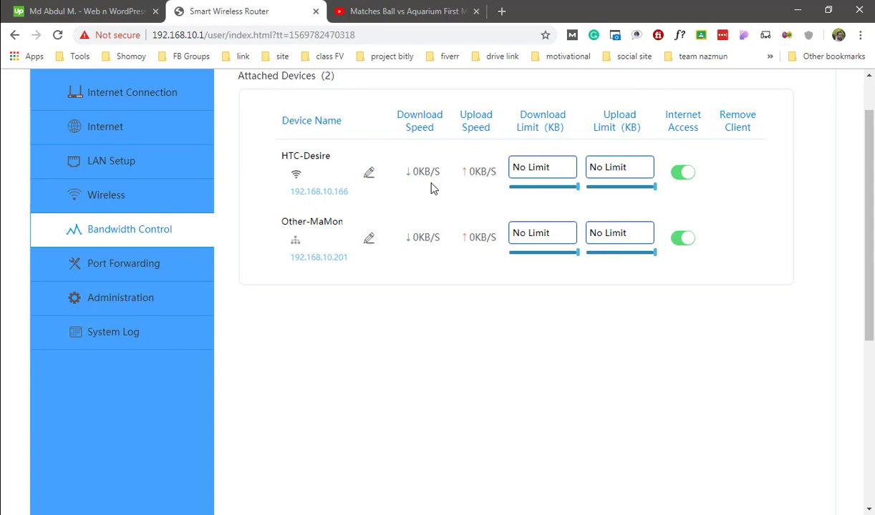
{"action": "left_click_drag", "start_coordinate": [871, 210], "coordinate": [871, 161]}
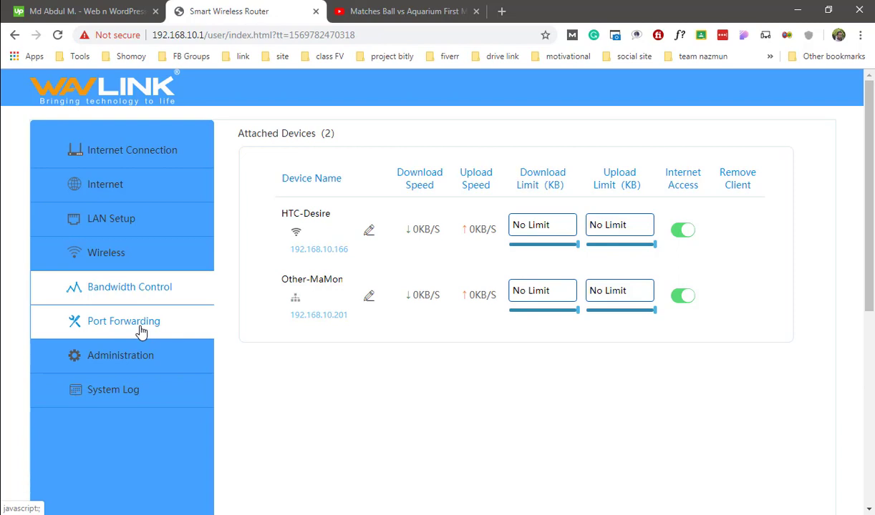
Go through the sidebar to the Administration settings.
{"action": "left_click", "coordinate": [118, 199]}
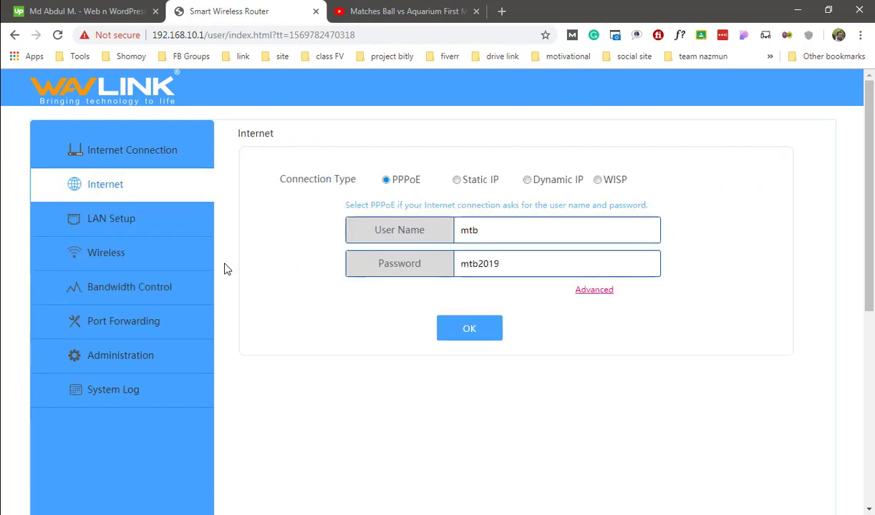
{"action": "left_click", "coordinate": [111, 219]}
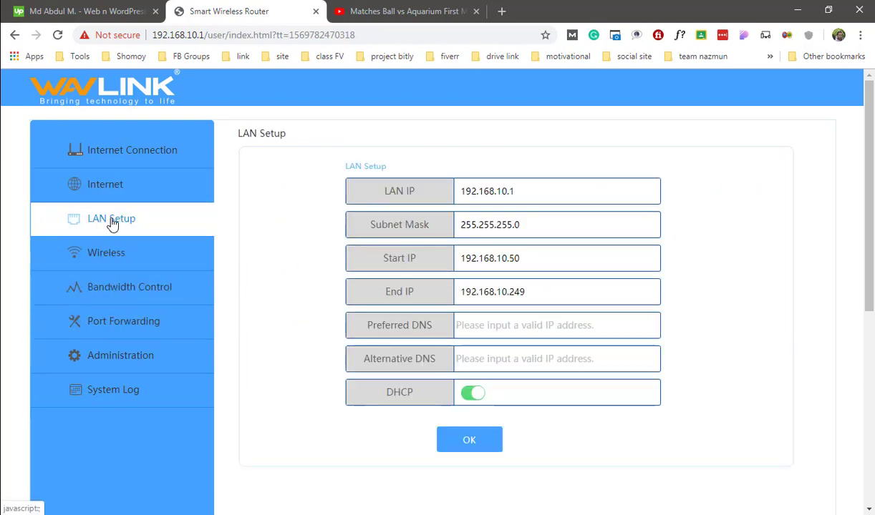
{"action": "left_click", "coordinate": [119, 364]}
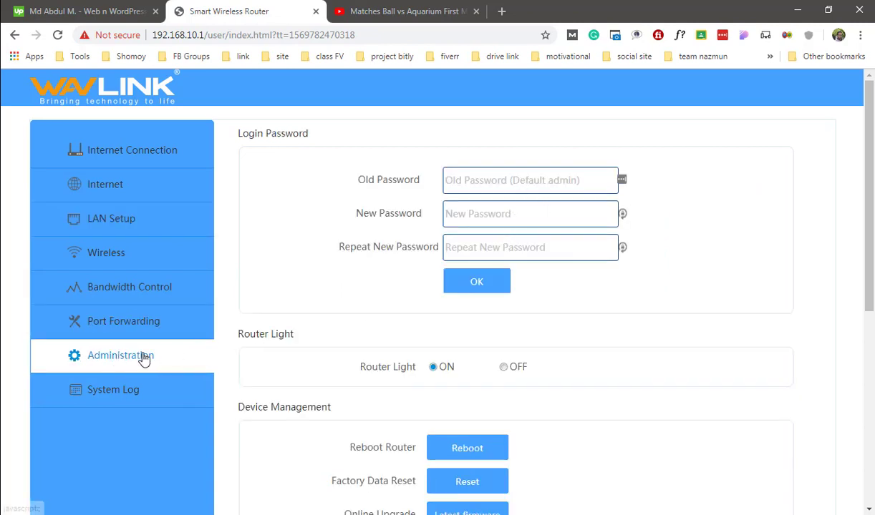
Enter the old admin password and the new password twice under Login Password, then save.
{"action": "left_click", "coordinate": [513, 180]}
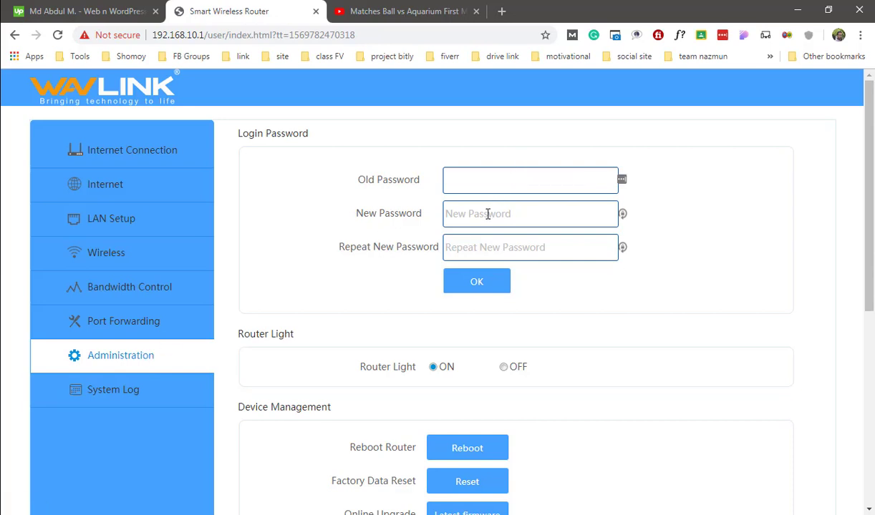
{"action": "left_click", "coordinate": [467, 204]}
{"action": "left_click", "coordinate": [491, 176]}
{"action": "left_click", "coordinate": [477, 214]}
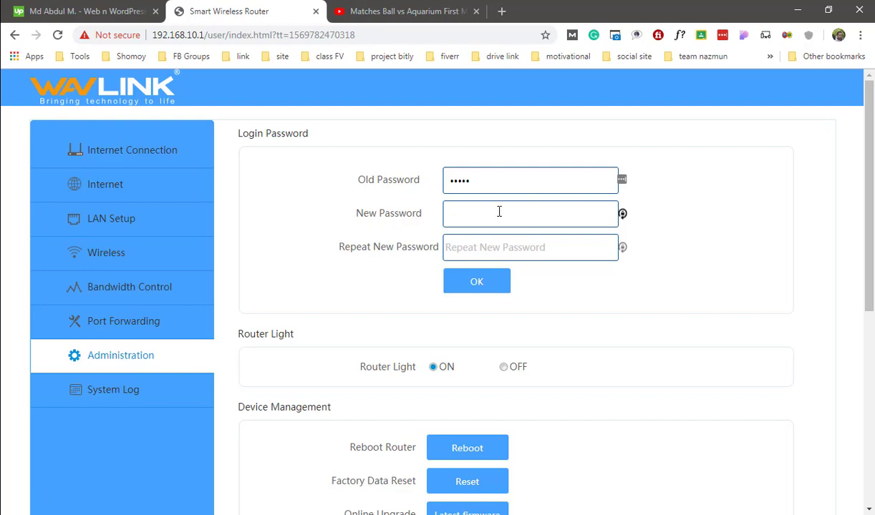
{"action": "left_click", "coordinate": [494, 247]}
{"action": "type", "text": "a"}
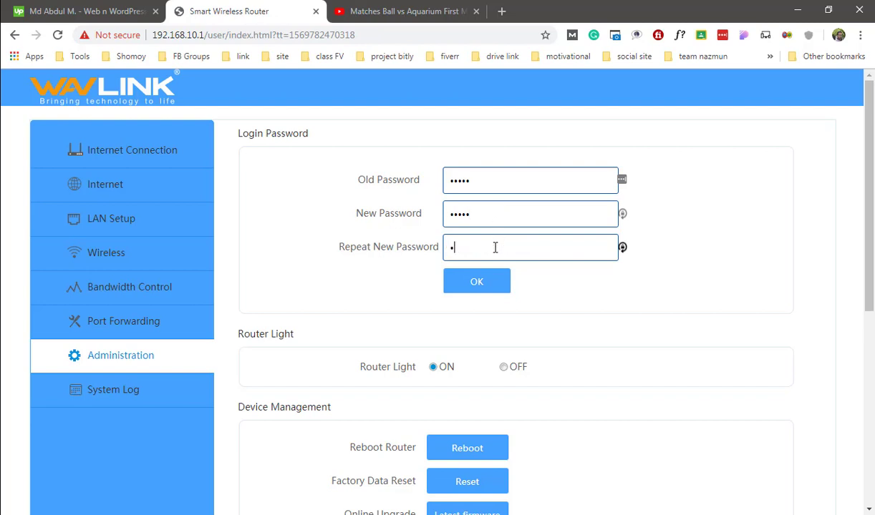
{"action": "left_click", "coordinate": [478, 279]}
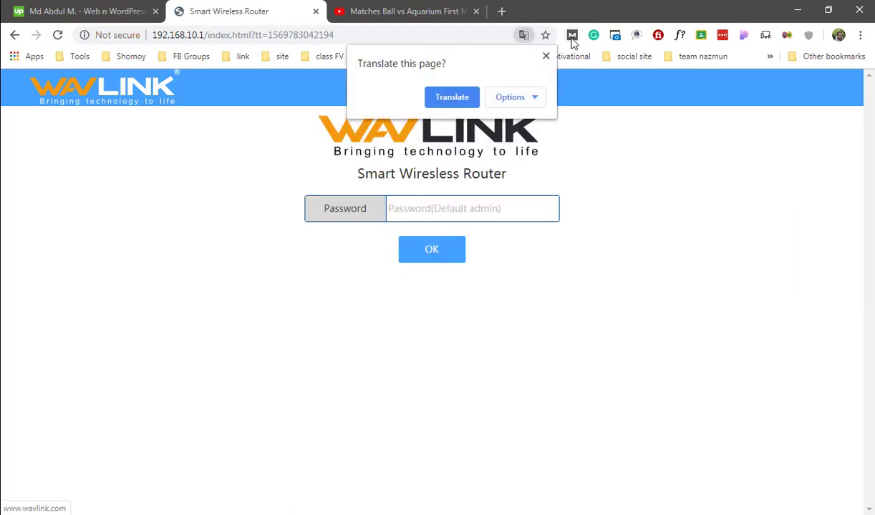
Close the Chrome Translate bubble and sign in with the new admin password.
{"action": "left_click", "coordinate": [546, 56]}
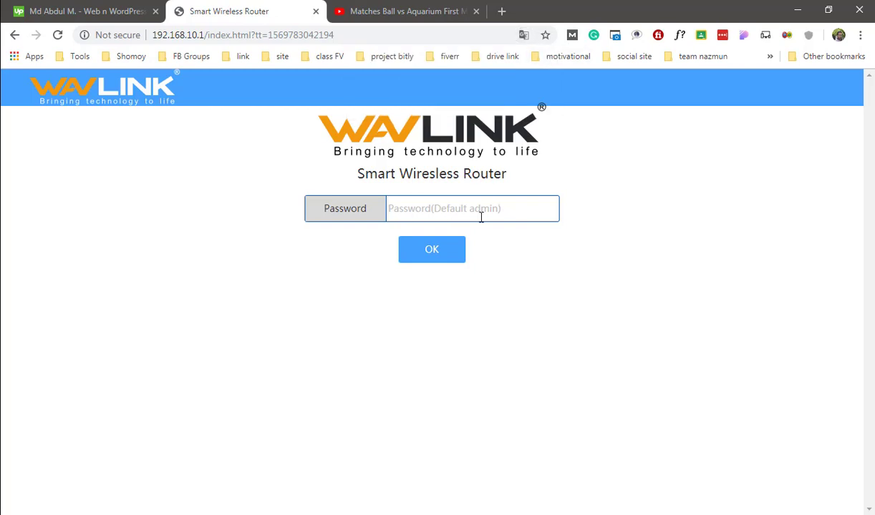
{"action": "left_click", "coordinate": [442, 212]}
{"action": "left_click", "coordinate": [434, 250]}
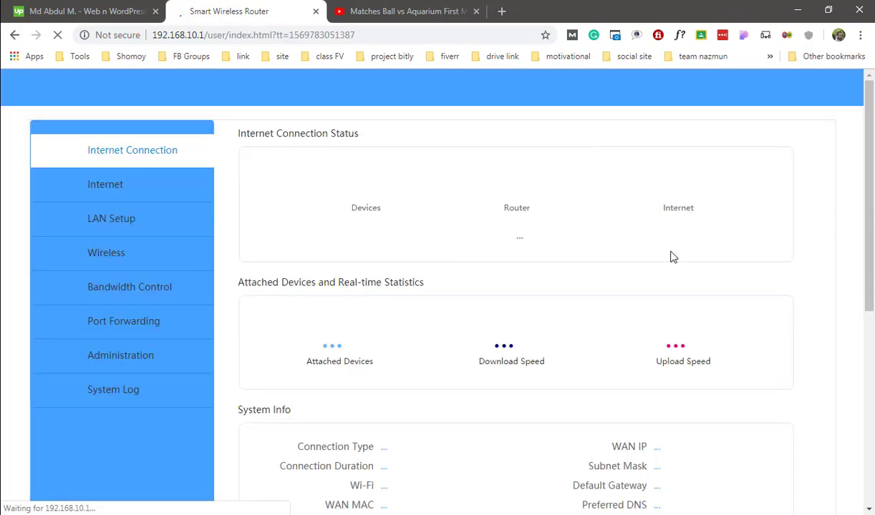
{"action": "scroll", "coordinate": [211, 337], "scroll_direction": "down", "scroll_amount": 1}
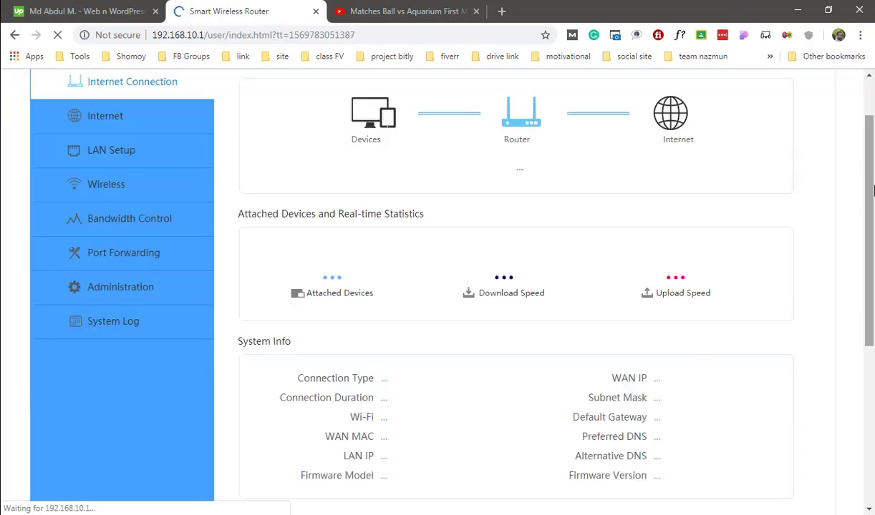
In Administration, switch Router Light to OFF and then back to ON.
{"action": "left_click", "coordinate": [118, 297]}
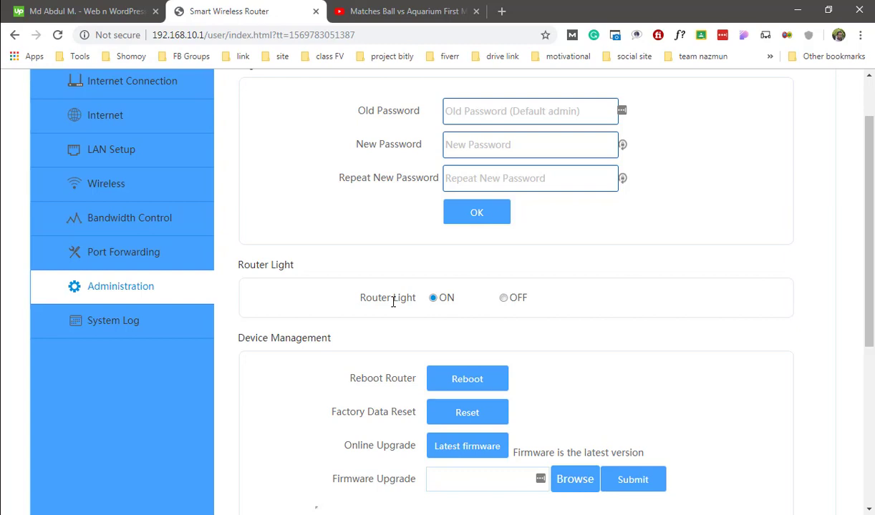
{"action": "left_click", "coordinate": [504, 299]}
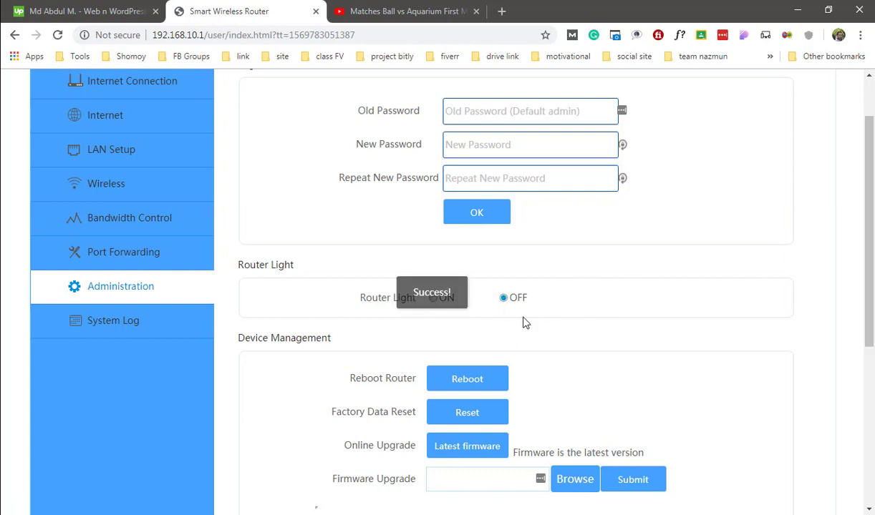
{"action": "left_click", "coordinate": [434, 301]}
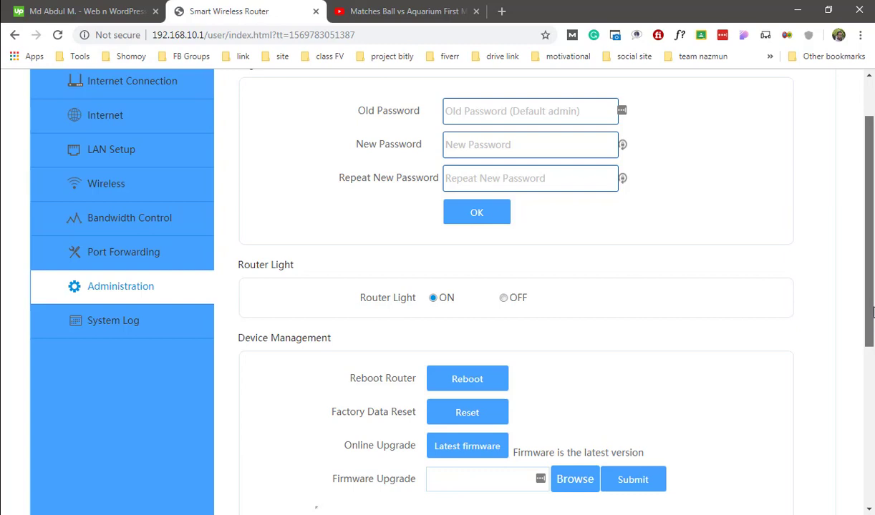
{"action": "left_click_drag", "start_coordinate": [872, 331], "coordinate": [872, 295]}
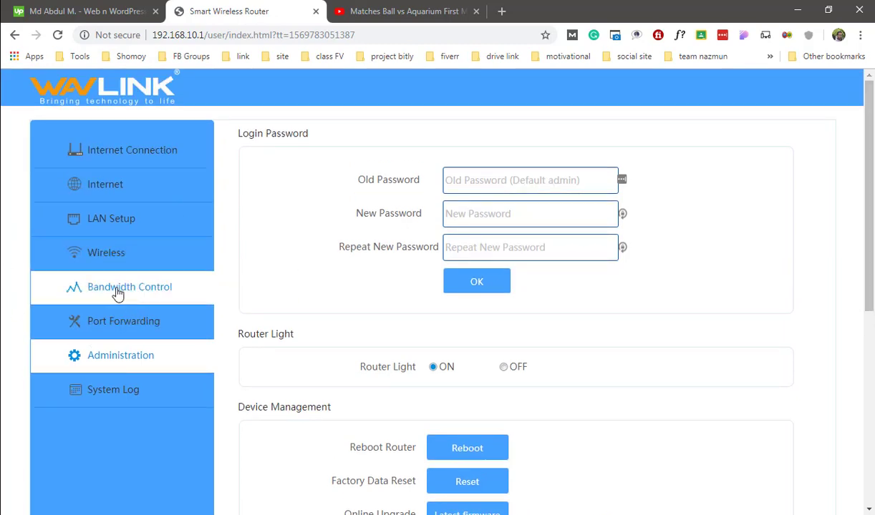
Check the connection status, then review the Home Wifi name and password in Wireless settings.
{"action": "left_click", "coordinate": [122, 198]}
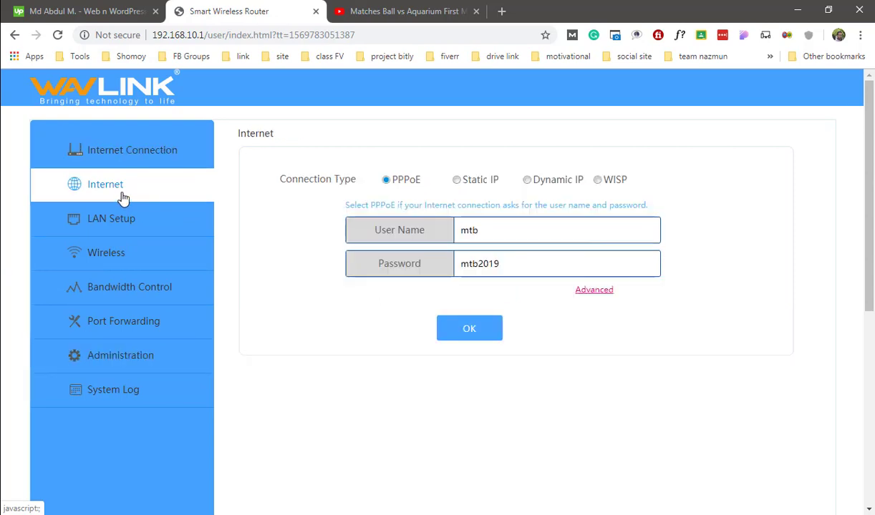
{"action": "left_click", "coordinate": [99, 164]}
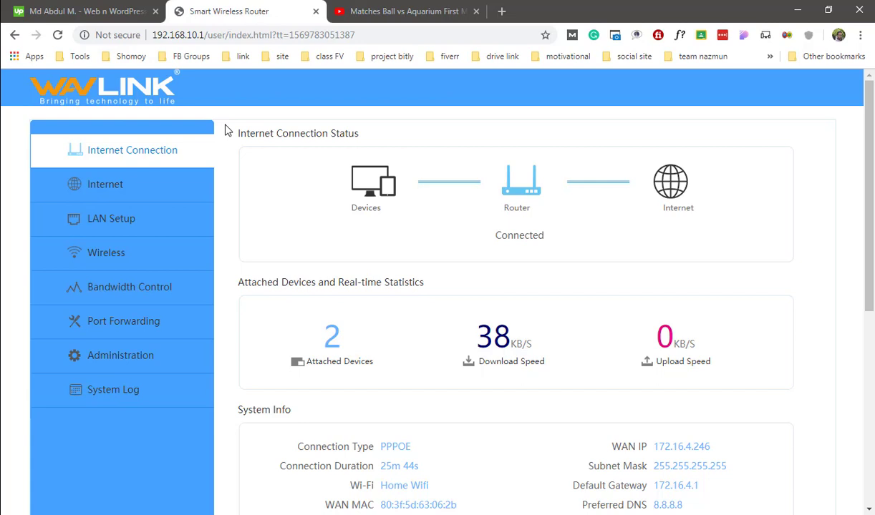
{"action": "left_click", "coordinate": [202, 253]}
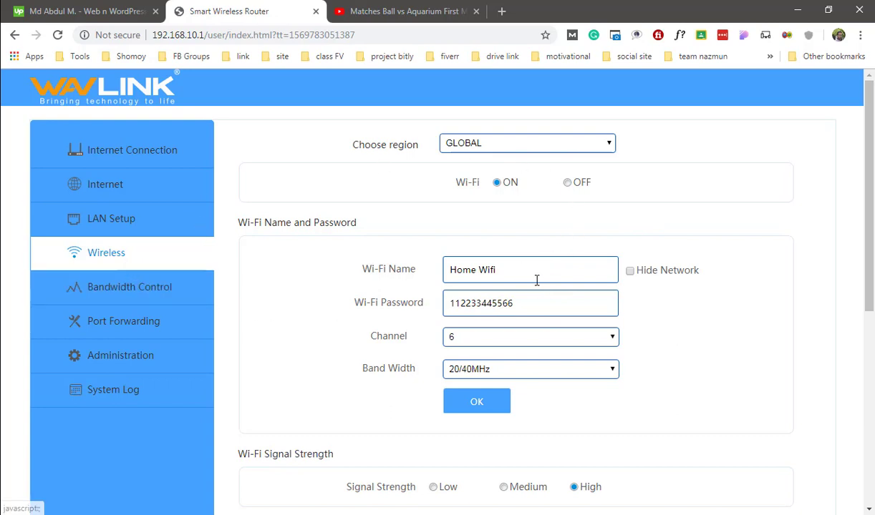
{"action": "left_click_drag", "start_coordinate": [449, 303], "coordinate": [523, 299]}
{"action": "left_click", "coordinate": [523, 299]}
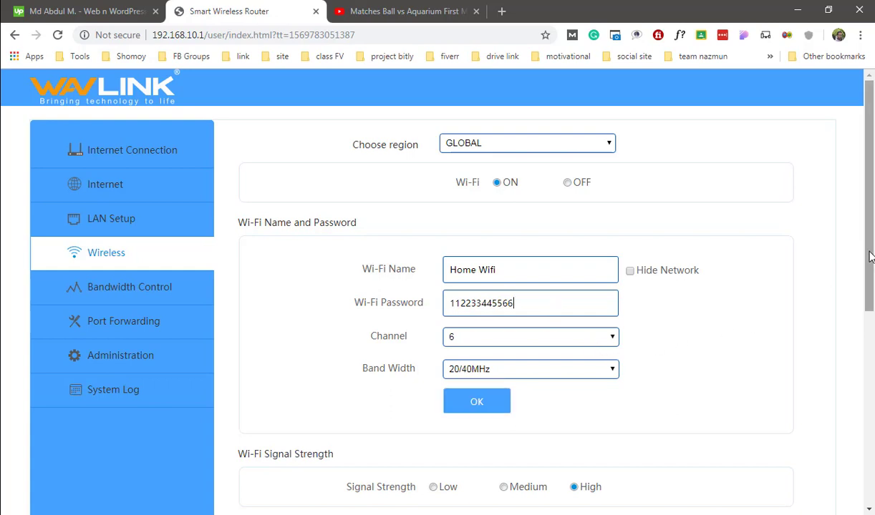
Return to the Internet Connection status page showing Connected via PPPOE.
{"action": "left_click_drag", "start_coordinate": [868, 257], "coordinate": [866, 295]}
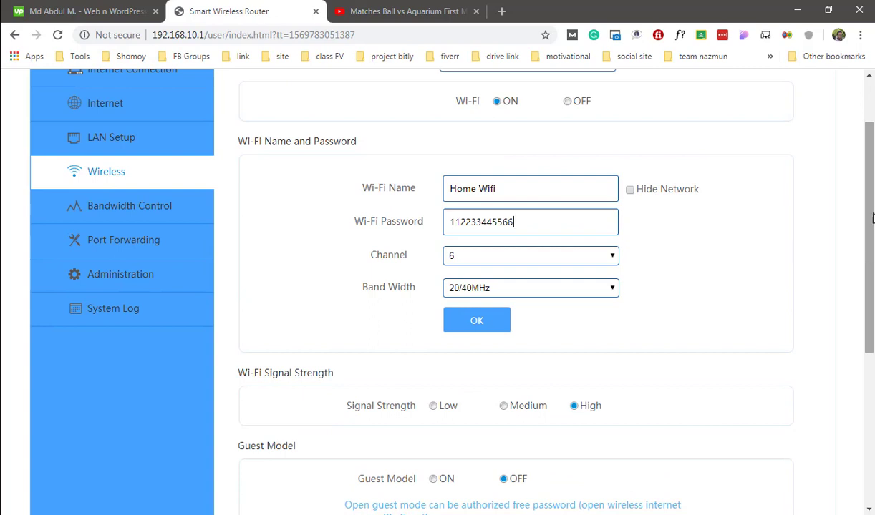
{"action": "left_click_drag", "start_coordinate": [872, 219], "coordinate": [862, 97]}
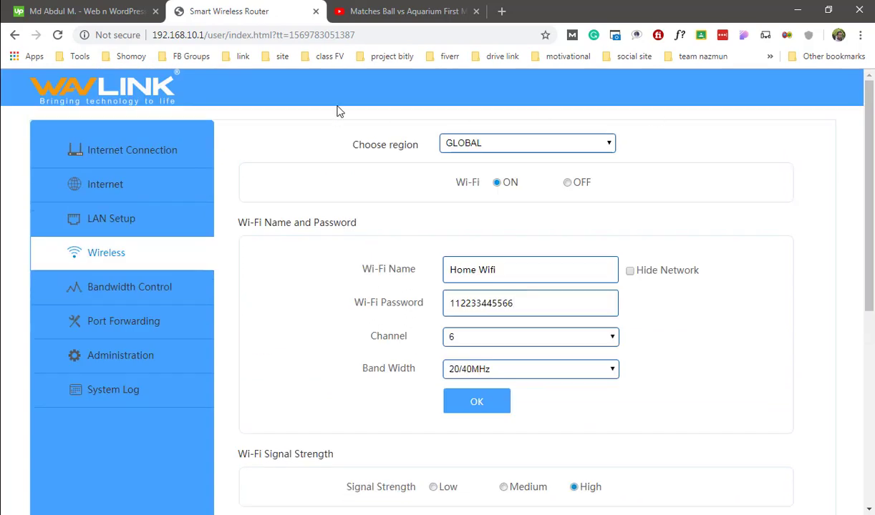
{"action": "left_click", "coordinate": [144, 152]}
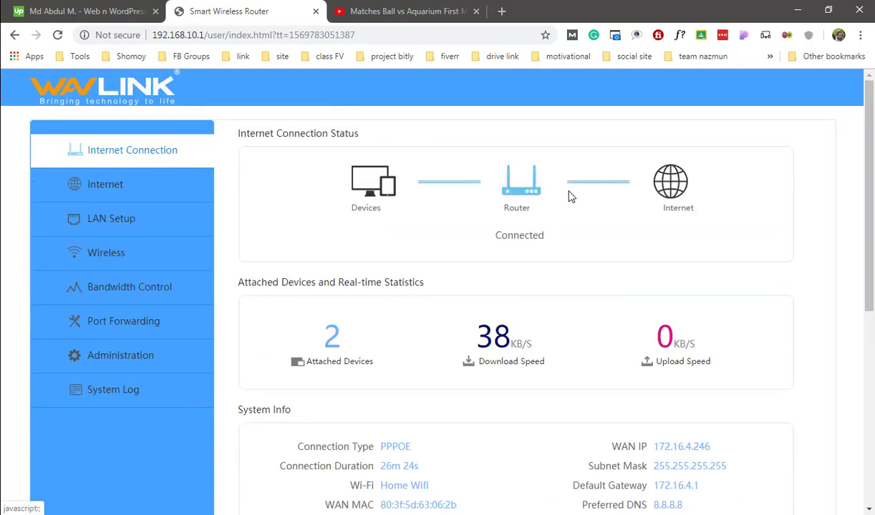